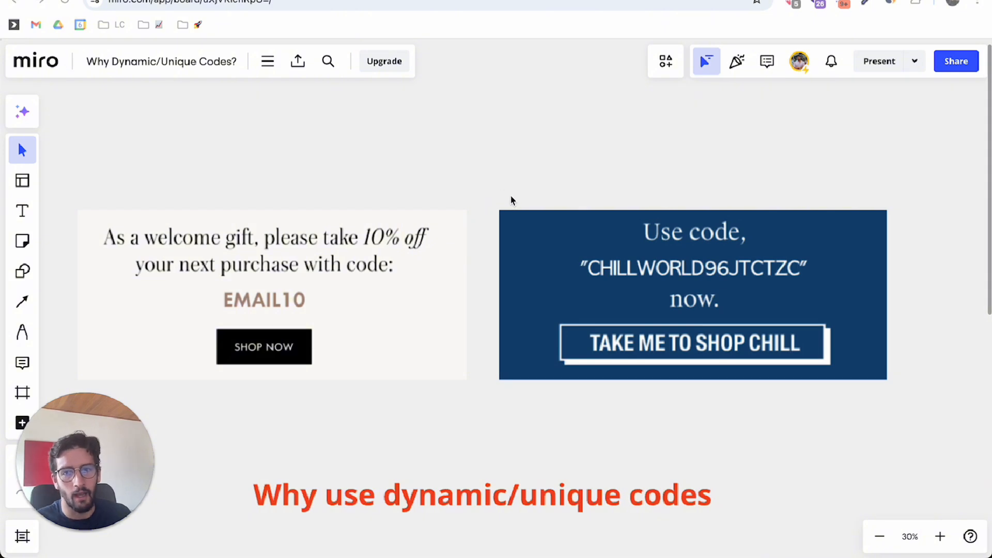
- Compare the fixed EMAIL10 coupon example with the unique-code example and read the notes on why to use dynamic codes
scroll(503, 220, "left", 5)
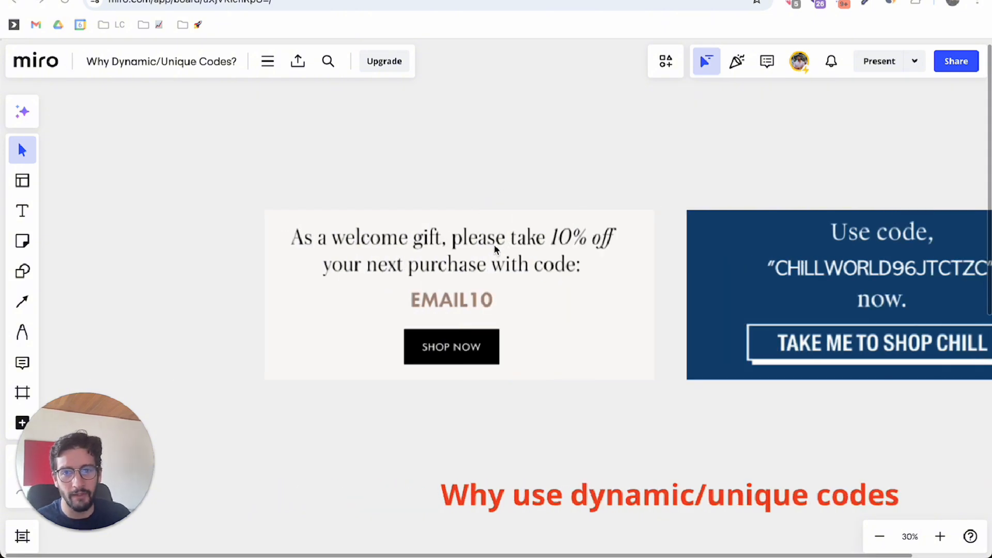
scroll(494, 250, "up", 5)
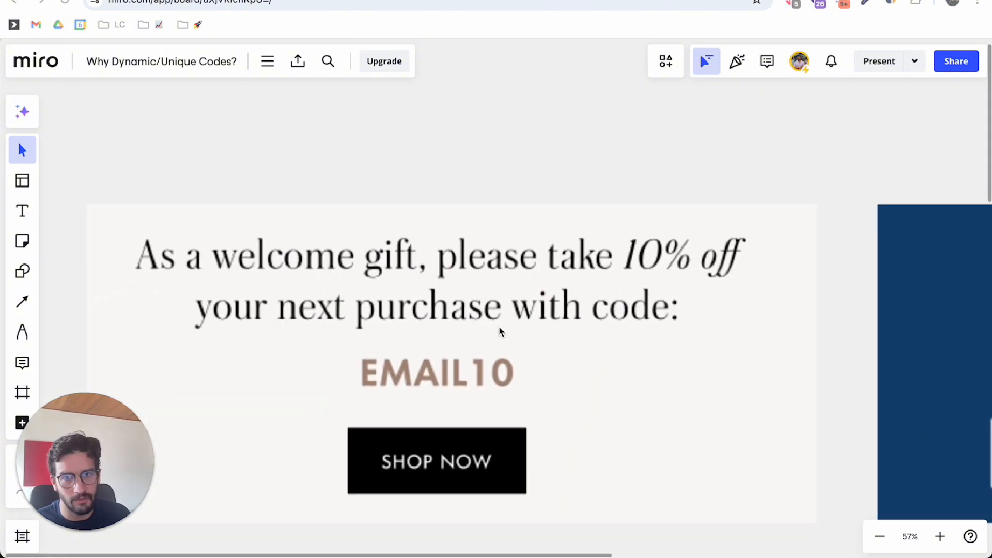
scroll(492, 323, "down", 1)
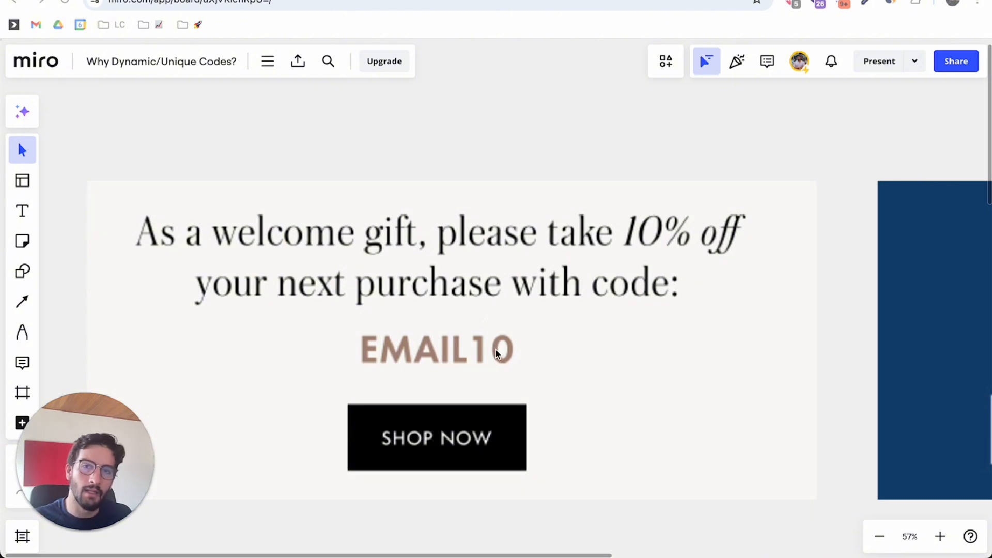
scroll(498, 349, "right", 15)
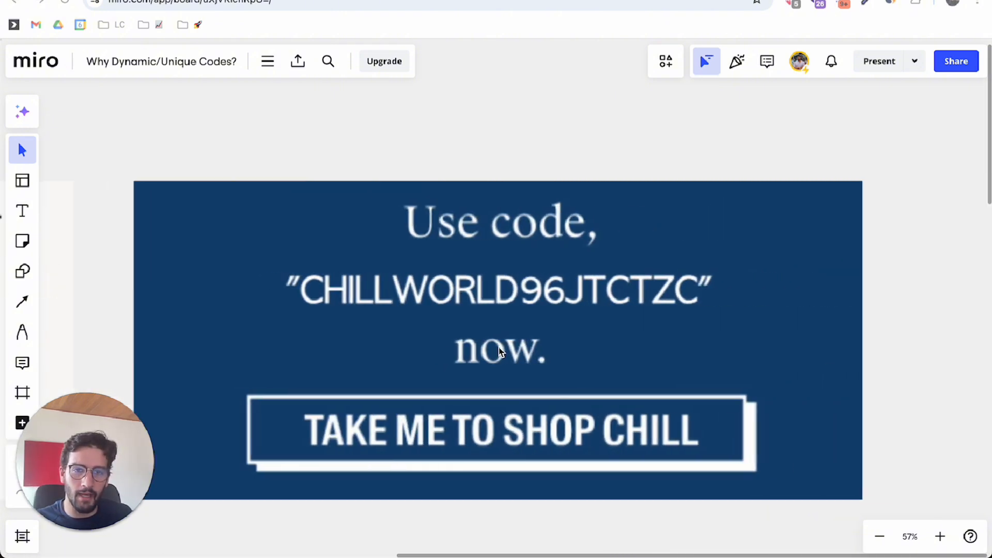
scroll(499, 348, "left", 1)
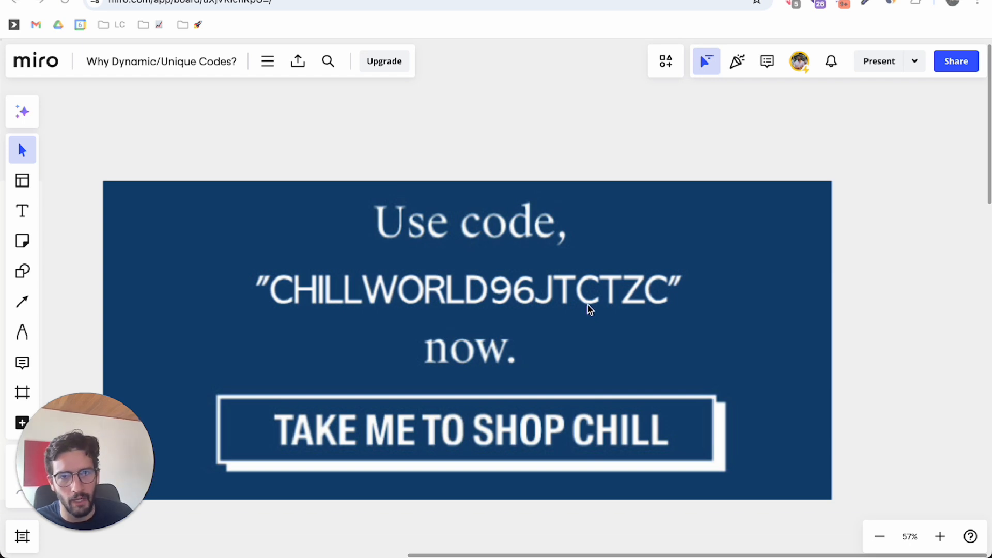
scroll(591, 306, "left", 5)
scroll(594, 308, "down", 3)
scroll(594, 308, "down", 5)
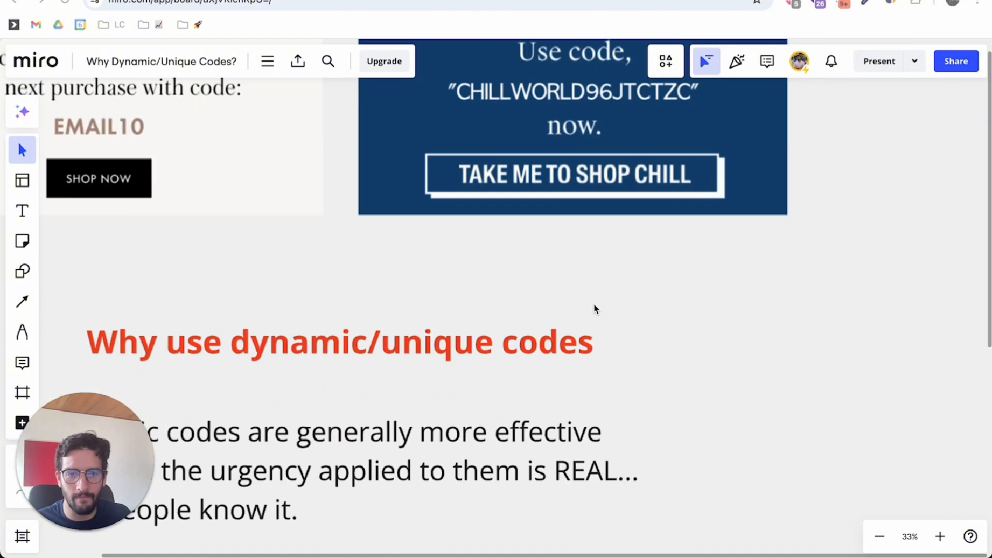
scroll(594, 310, "left", 2)
scroll(596, 313, "down", 1)
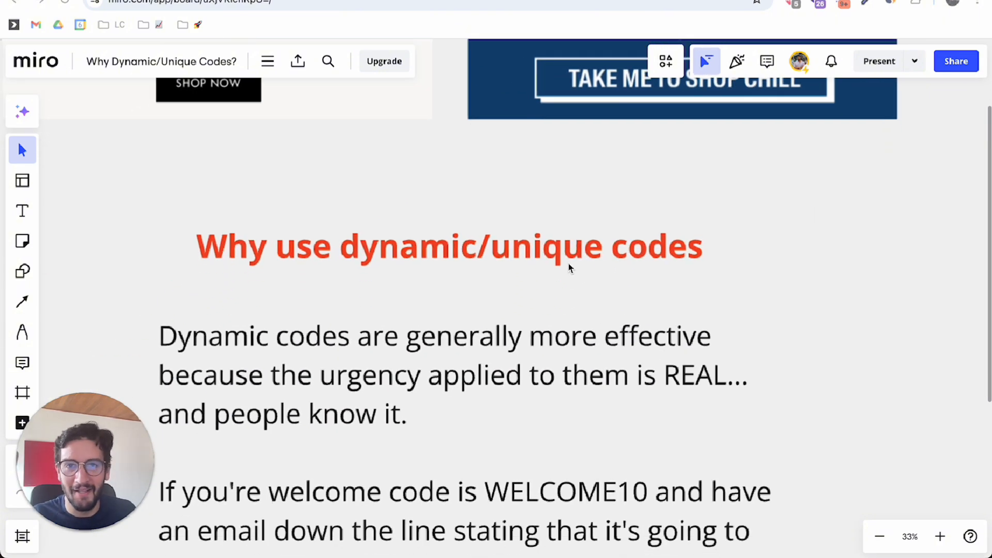
scroll(568, 260, "down", 3)
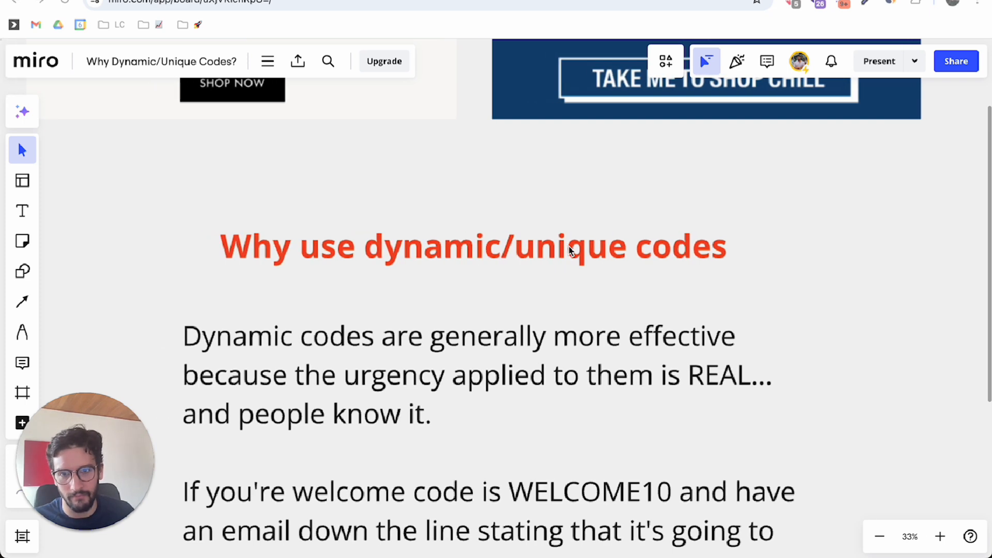
scroll(563, 261, "left", 1)
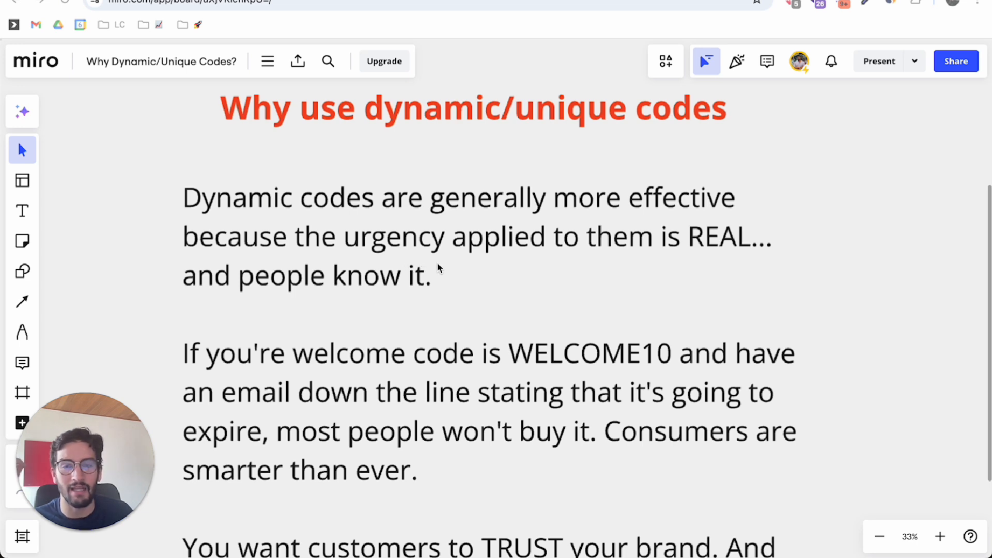
scroll(691, 336, "down", 1)
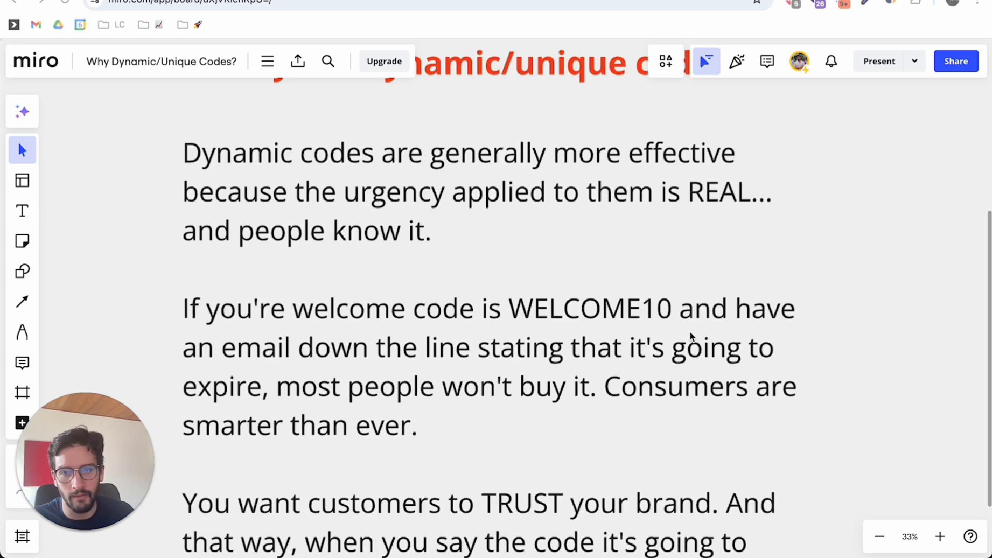
scroll(691, 336, "down", 1)
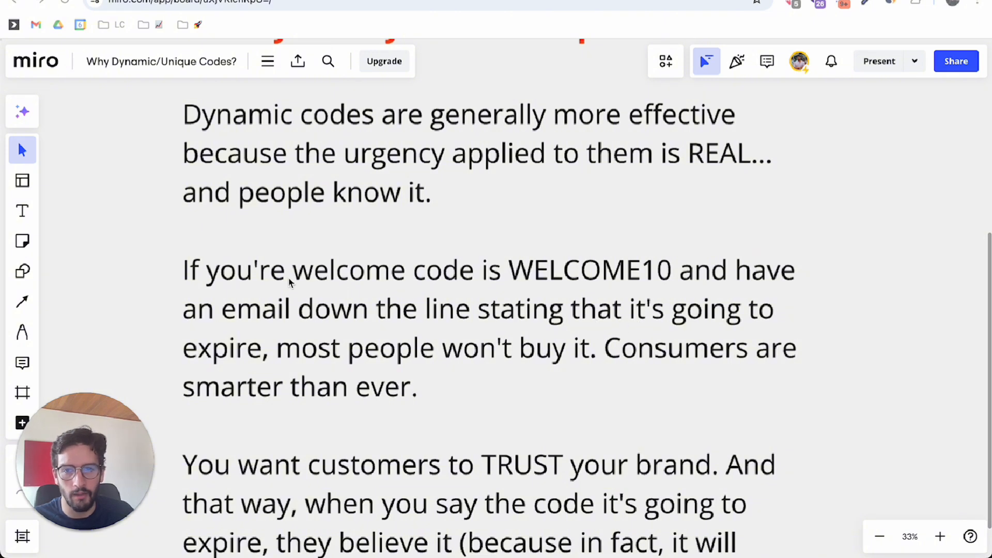
- Correct "you're" to "your" in the sentence about the WELCOME10 welcome code
left_click(260, 276)
double_click(259, 275)
left_click_drag(251, 272, 282, 272)
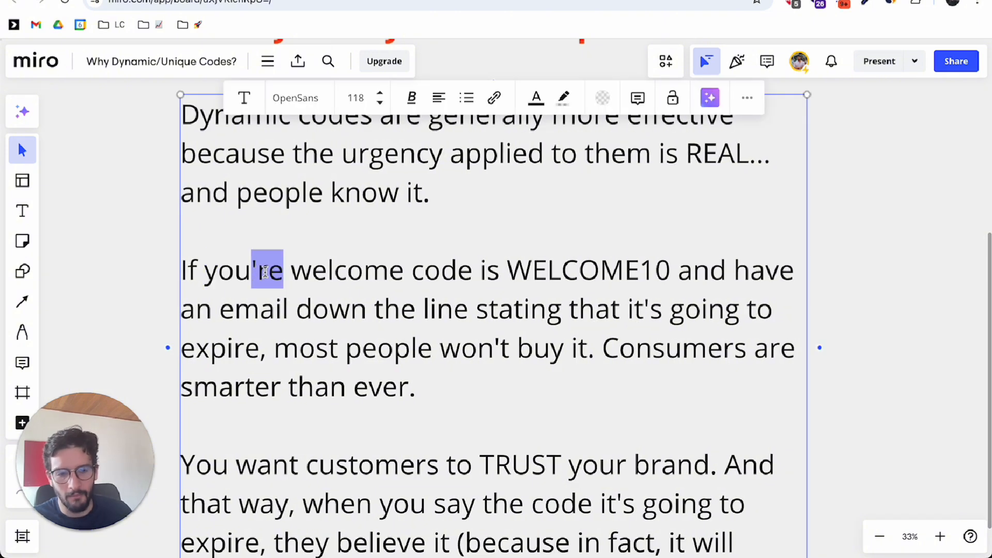
type("r")
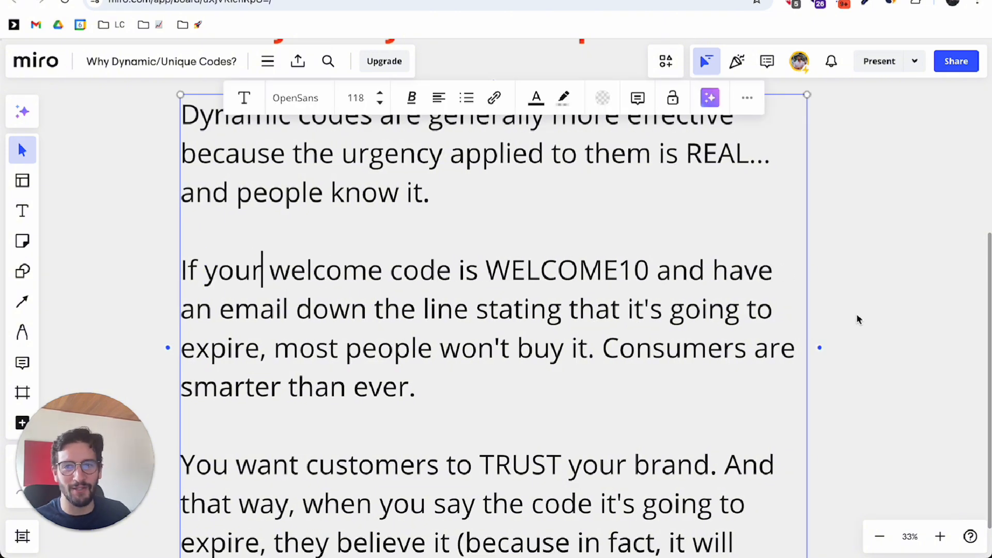
left_click(859, 295)
- Review the EMAIL10 coupon example again and reread the paragraph on why customers doubt that a generic code expires
scroll(534, 345, "down", 2)
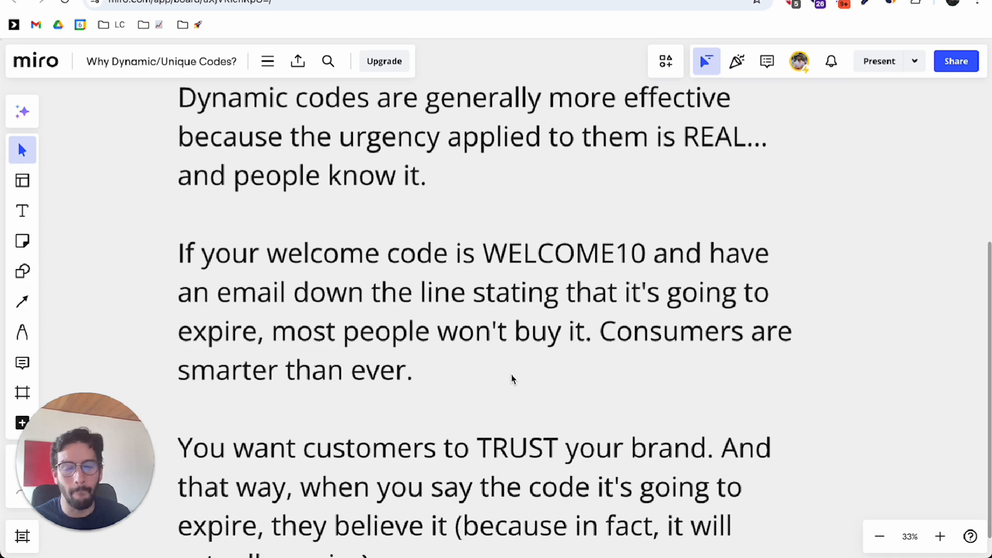
scroll(511, 378, "up", 8)
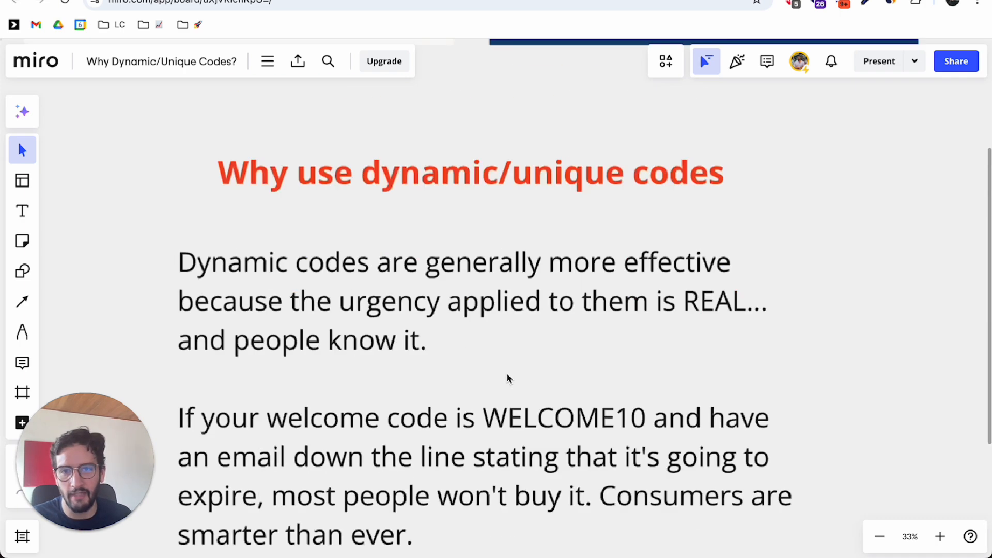
scroll(299, 251, "up", 5)
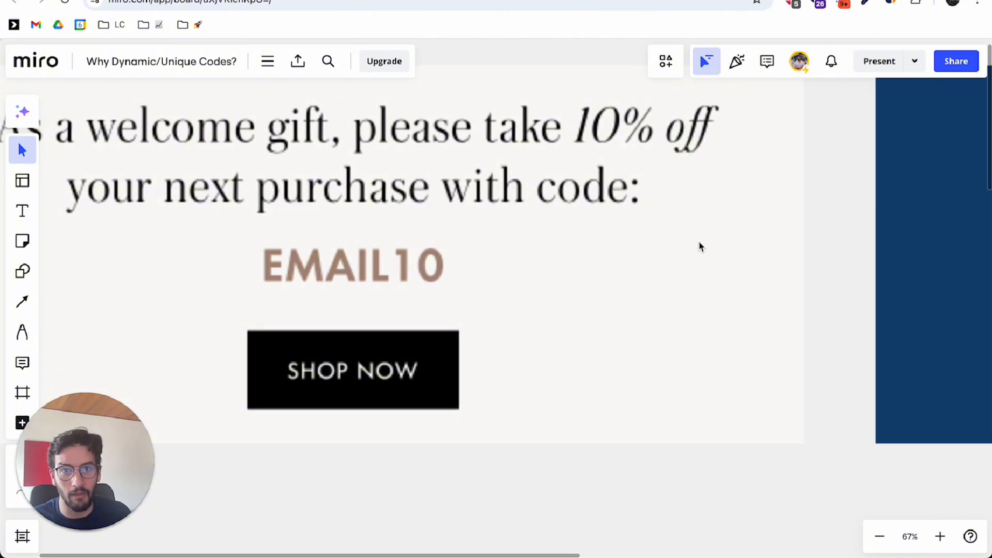
scroll(703, 247, "left", 2)
scroll(780, 314, "down", 10)
scroll(781, 314, "down", 3)
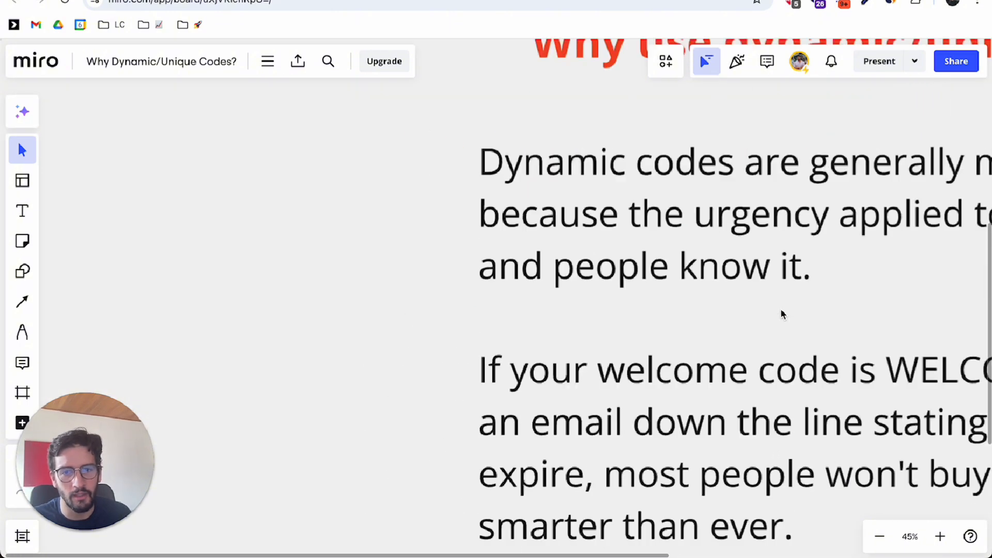
scroll(782, 313, "down", 3)
scroll(781, 313, "right", 5)
scroll(750, 290, "down", 3)
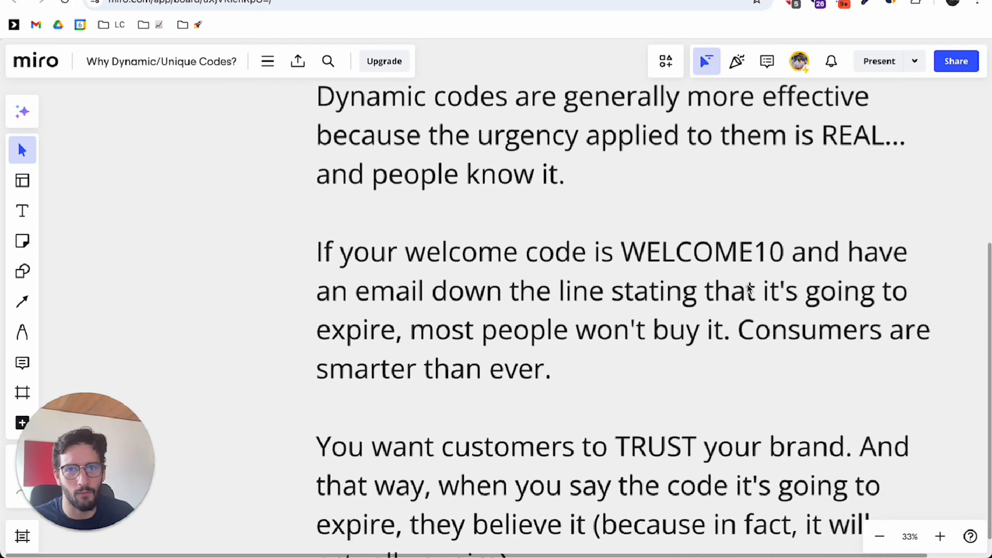
scroll(750, 290, "right", 5)
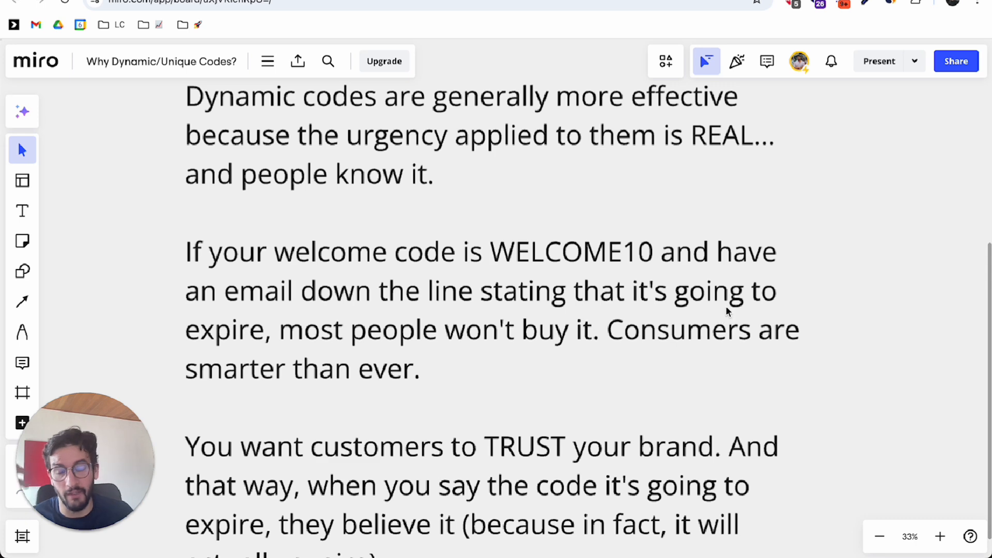
- Make the code WELCOME10 bold in the second paragraph of the notes
double_click(681, 327)
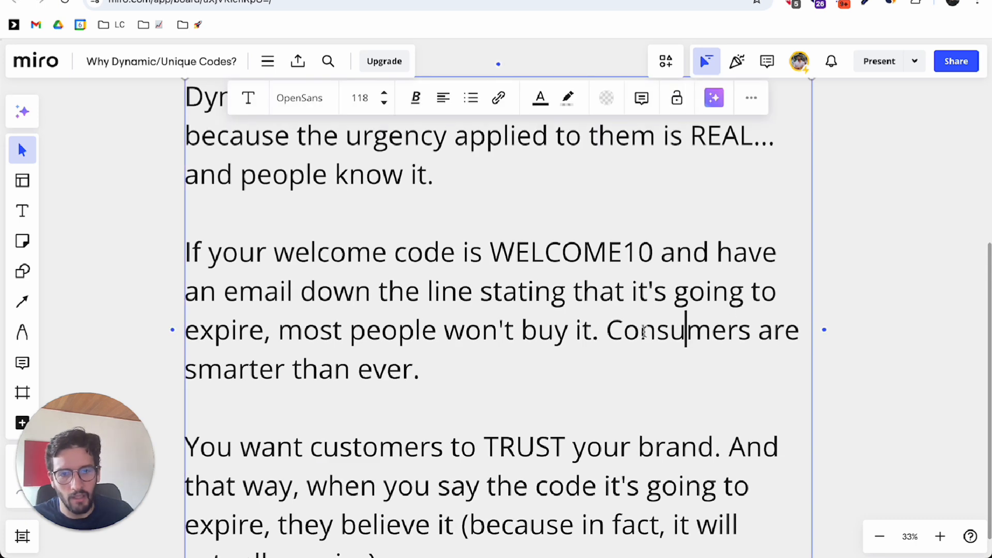
left_click_drag(607, 330, 618, 360)
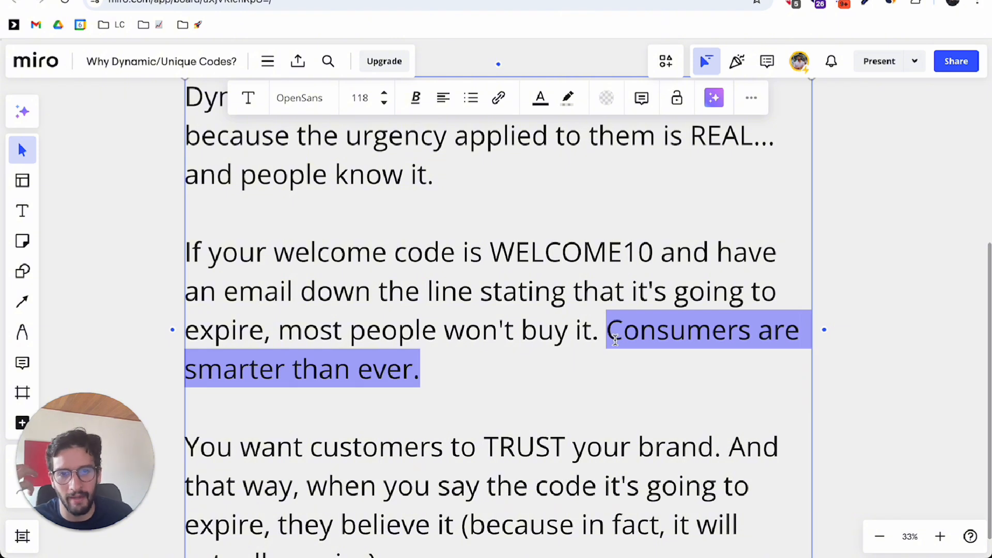
double_click(588, 258)
key("ctrl+b")
left_click(845, 236)
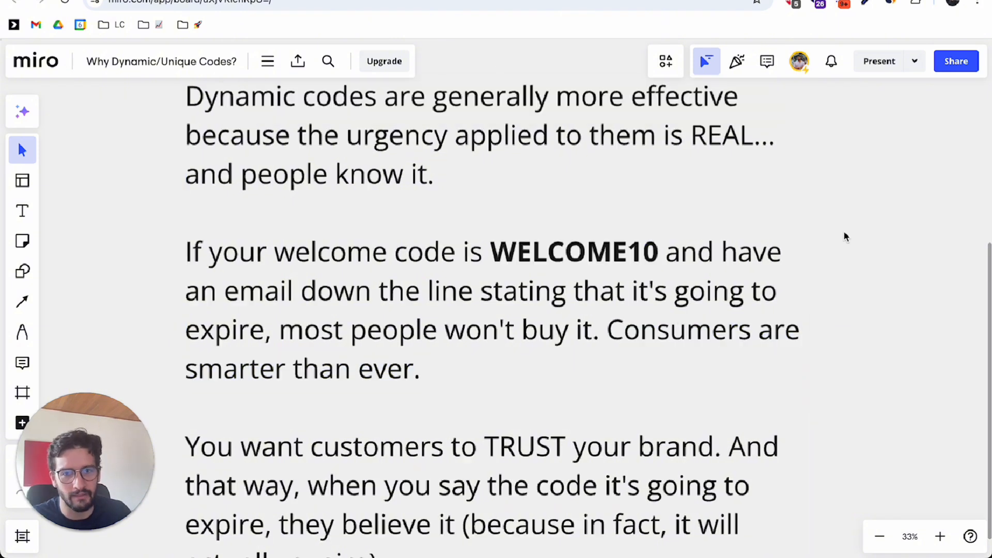
- Read the closing paragraph on customer trust and look over the complete notes on dynamic codes
scroll(859, 314, "down", 3)
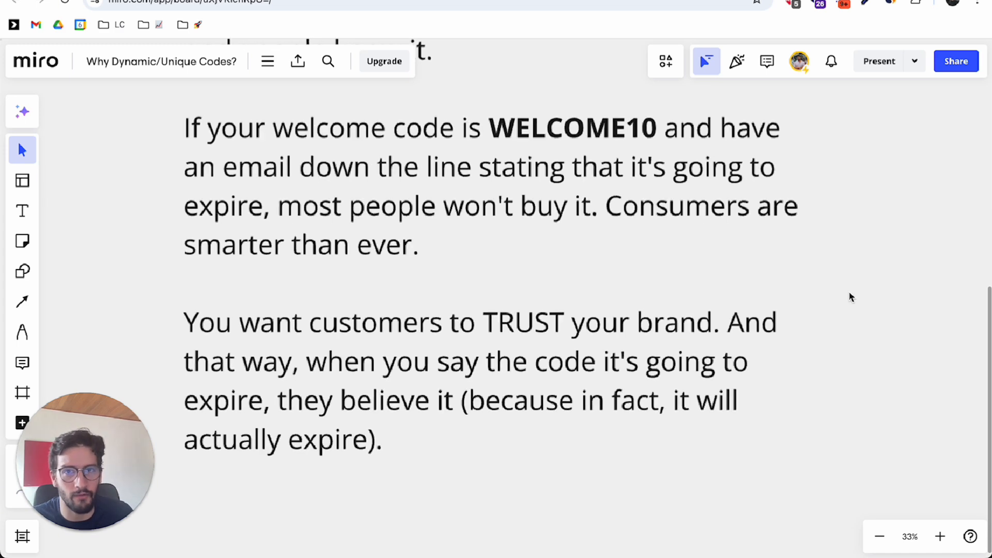
scroll(459, 377, "up", 2)
scroll(456, 388, "down", 4)
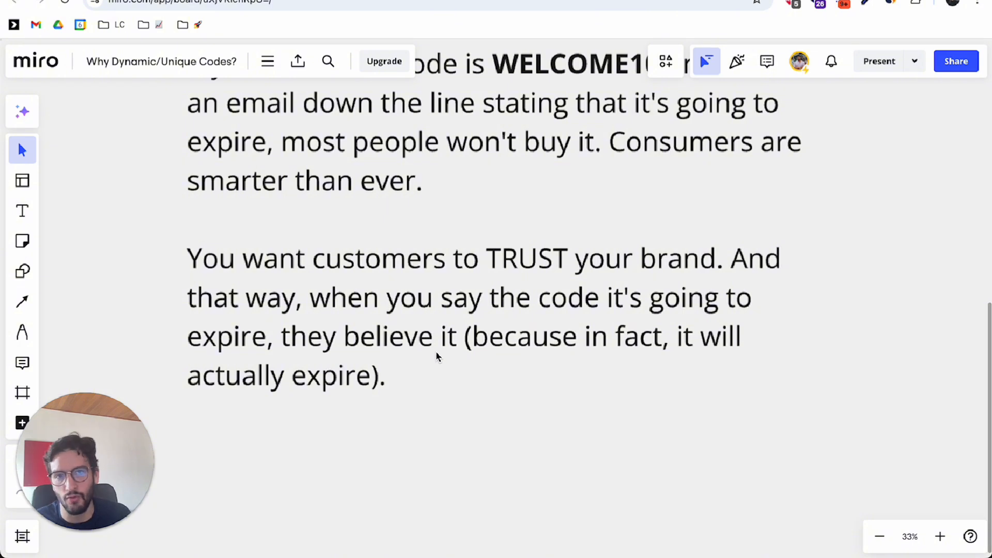
double_click(468, 339)
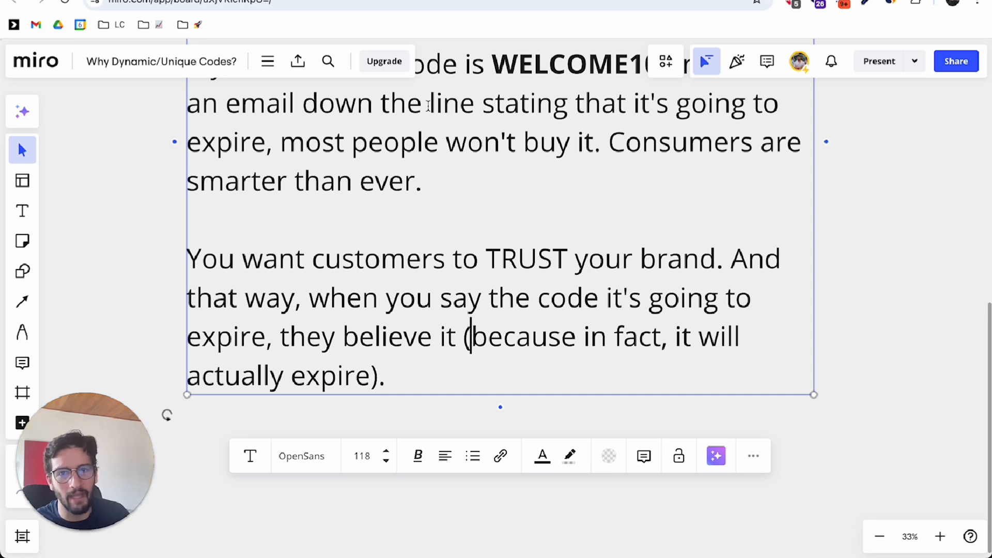
left_click(856, 147)
scroll(768, 217, "down", 5)
scroll(768, 220, "up", 3)
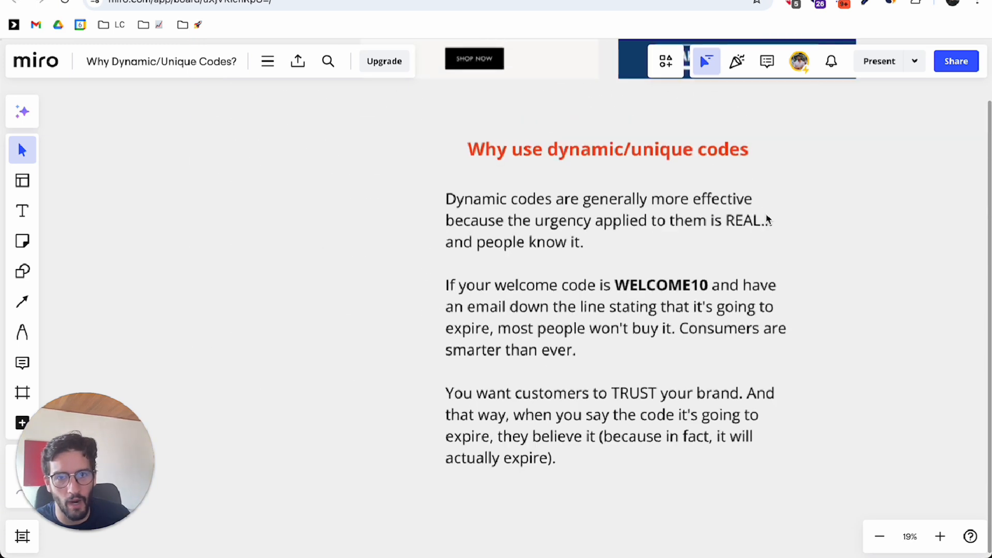
scroll(767, 219, "up", 2)
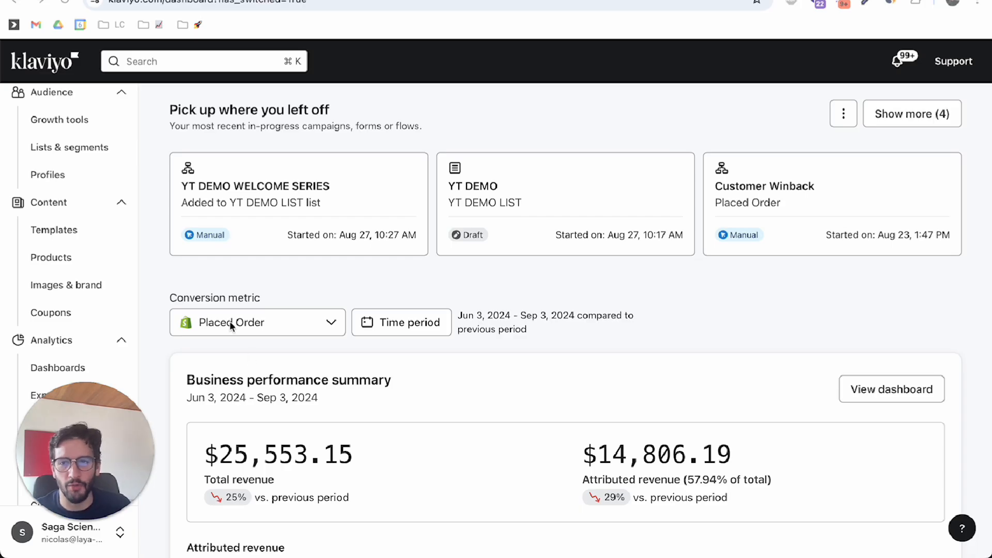
- In Klaviyo, start a new Shopify coupon and name it WELCOME10
left_click(64, 313)
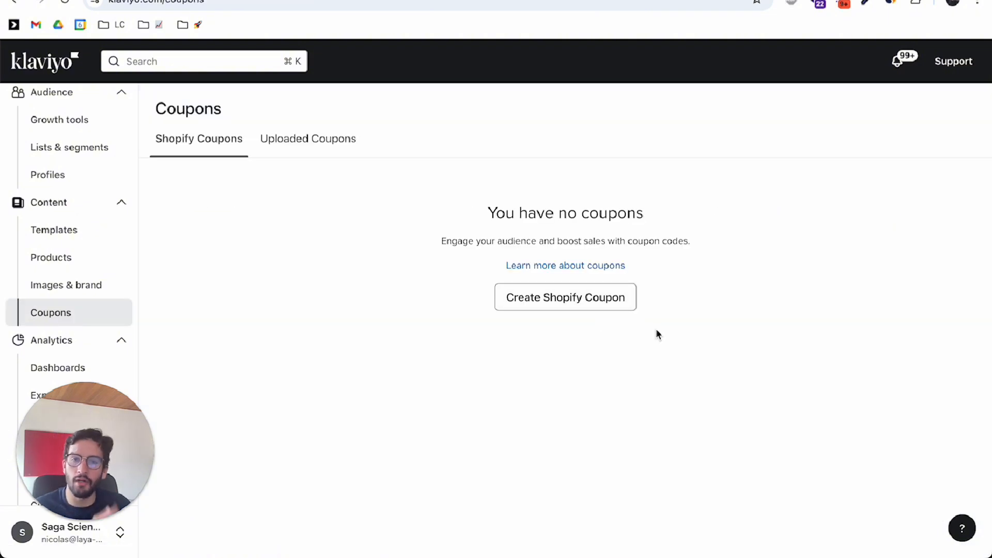
left_click(594, 304)
left_click(323, 288)
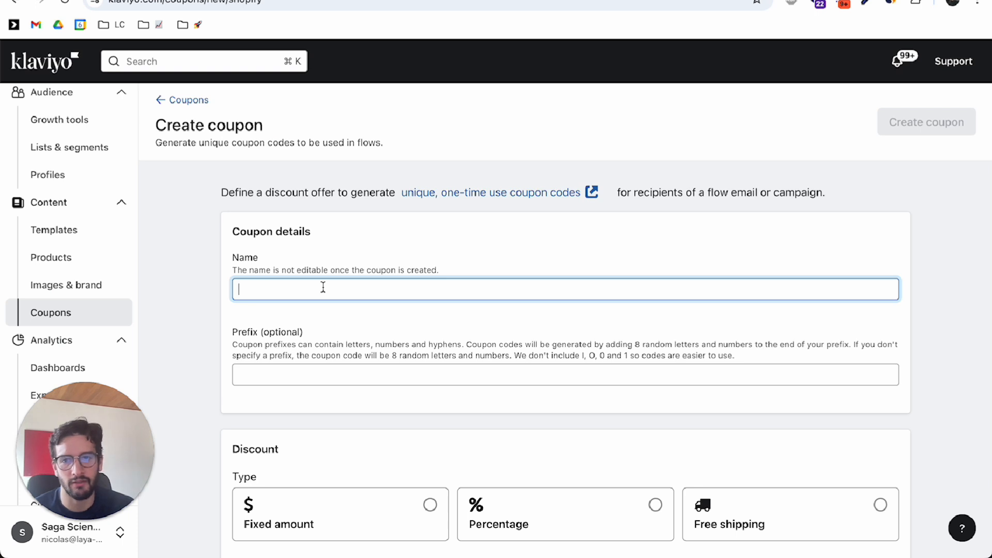
type("WEKC")
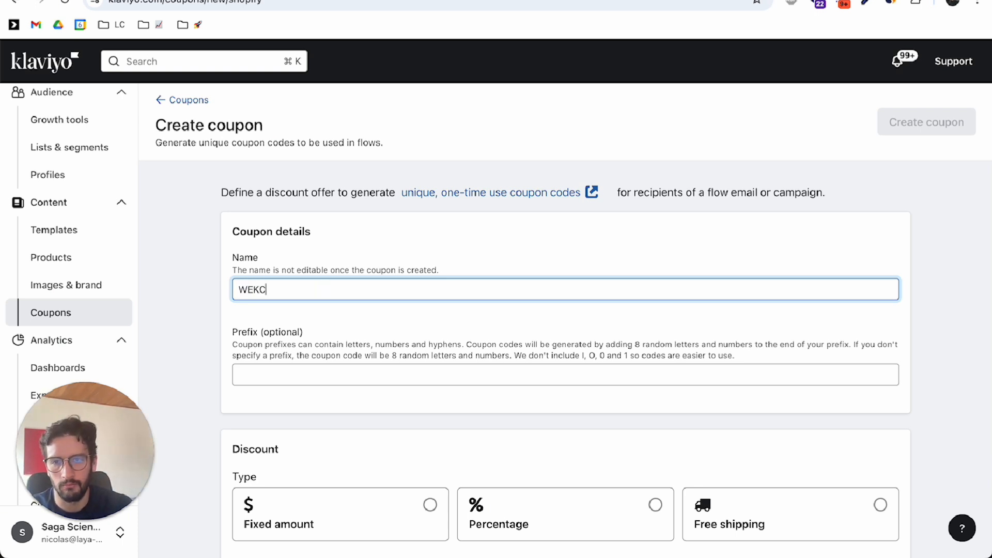
key("BackSpace")
key("BackSpace")
type("LCOME10")
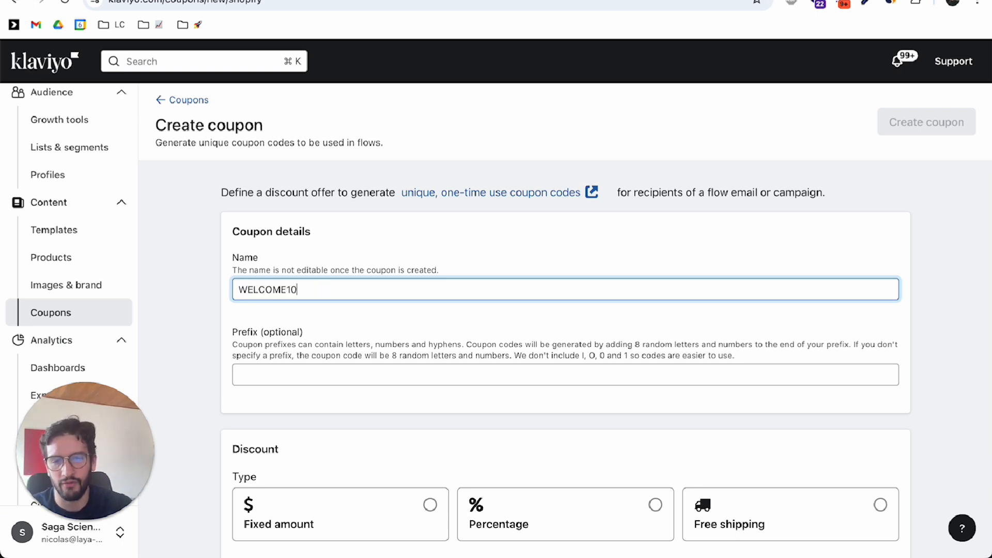
- Set the new coupon's code prefix to HI
left_click(295, 376)
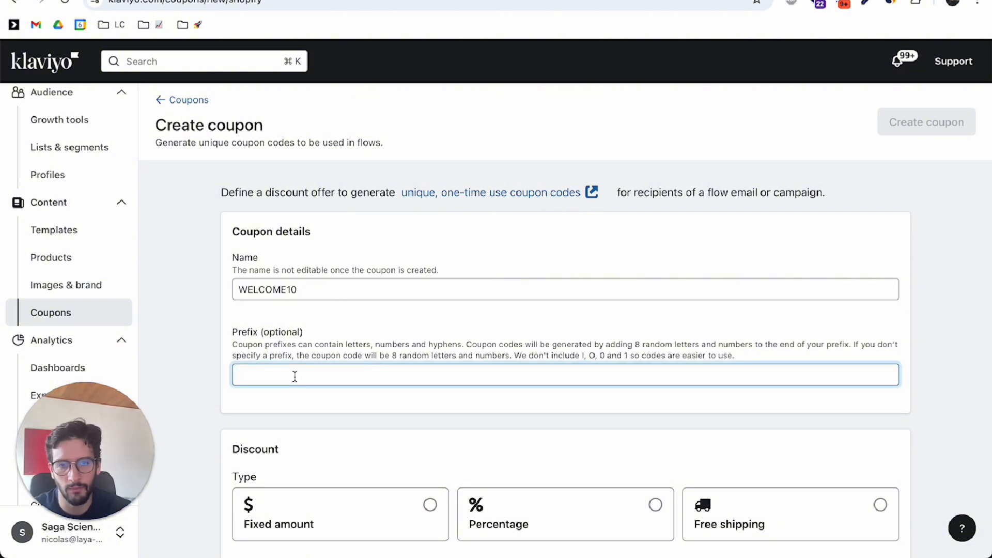
type("WELC")
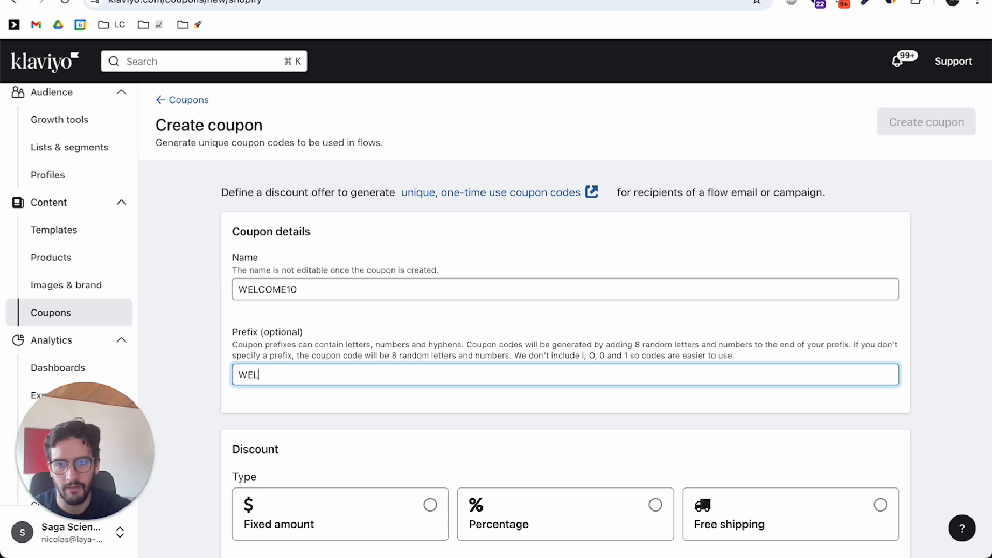
key("super+a")
type("HELLO")
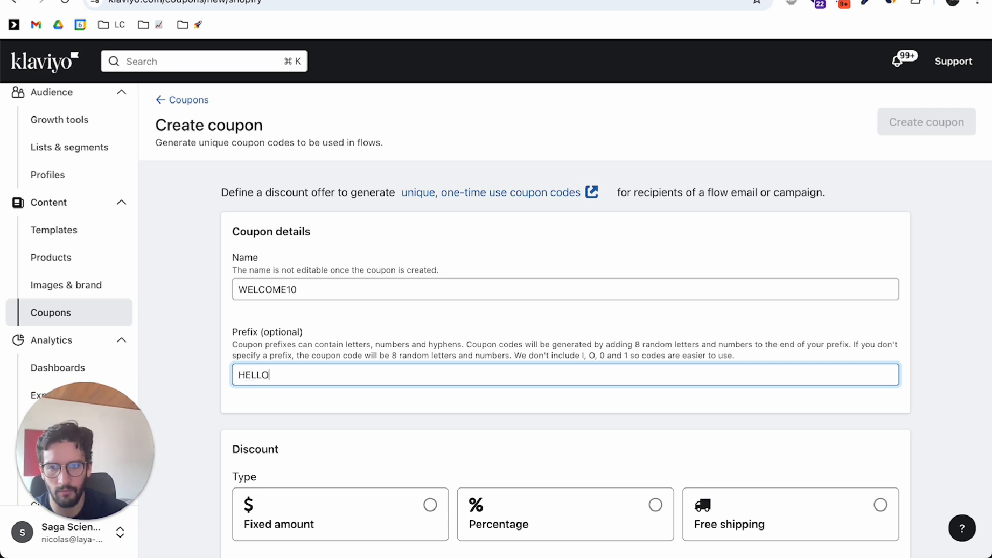
scroll(481, 384, "down", 1)
key("super+a")
type("HI")
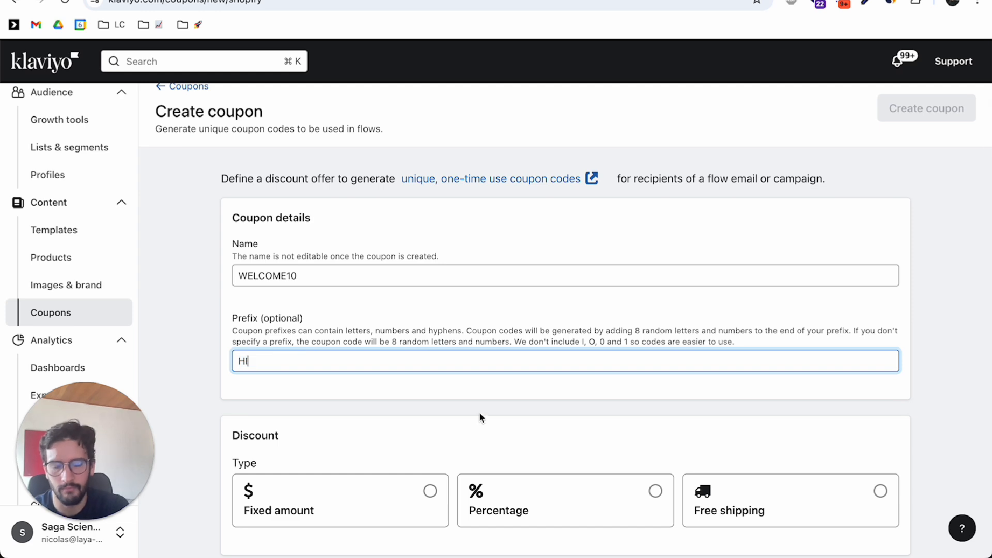
- Set the WELCOME10 coupon's discount type to Percentage with 10 percent off
scroll(479, 411, "down", 3)
left_click(522, 379)
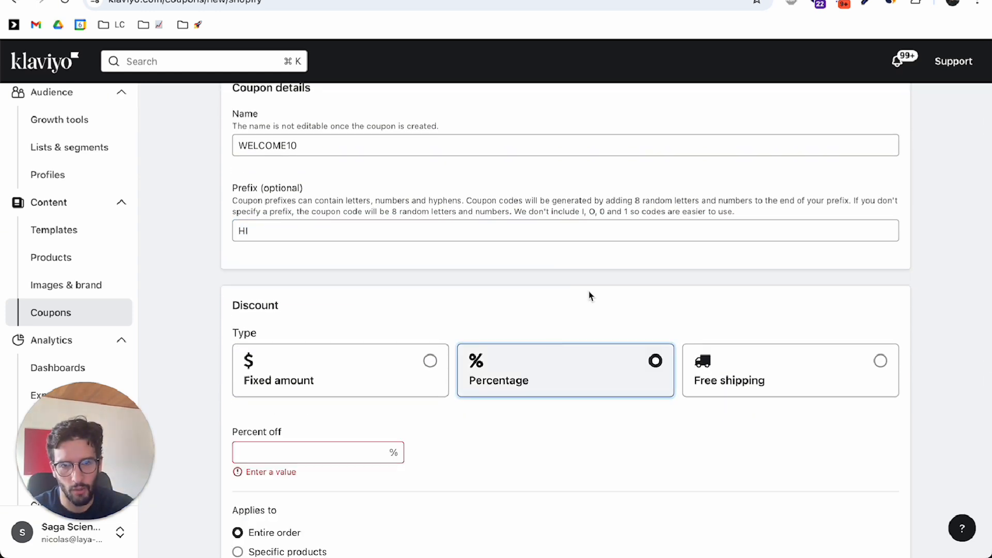
scroll(542, 310, "down", 2)
left_click(353, 415)
type("10")
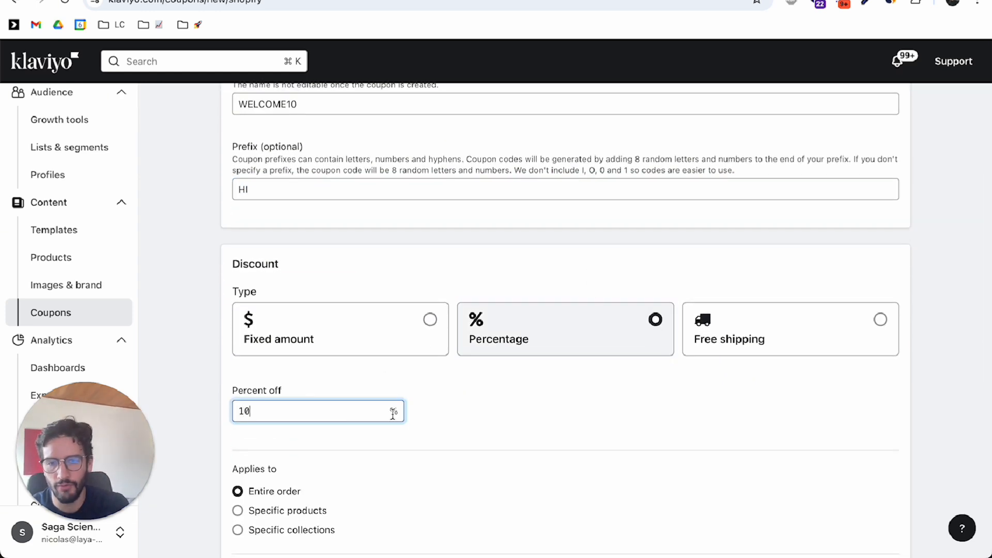
- Set the WELCOME10 coupon to expire after a certain number of days, entering 12 days
scroll(392, 413, "down", 3)
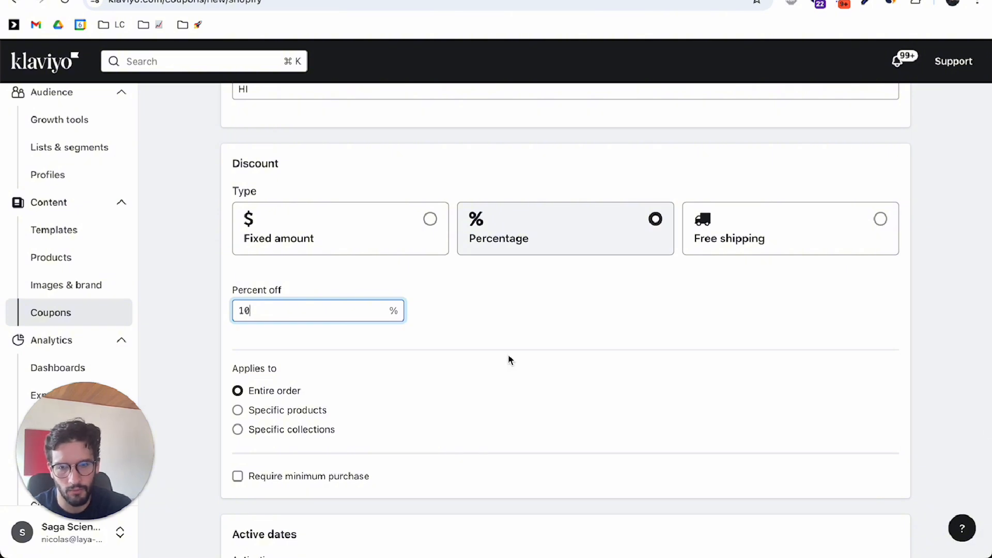
scroll(509, 359, "down", 2)
scroll(508, 357, "down", 5)
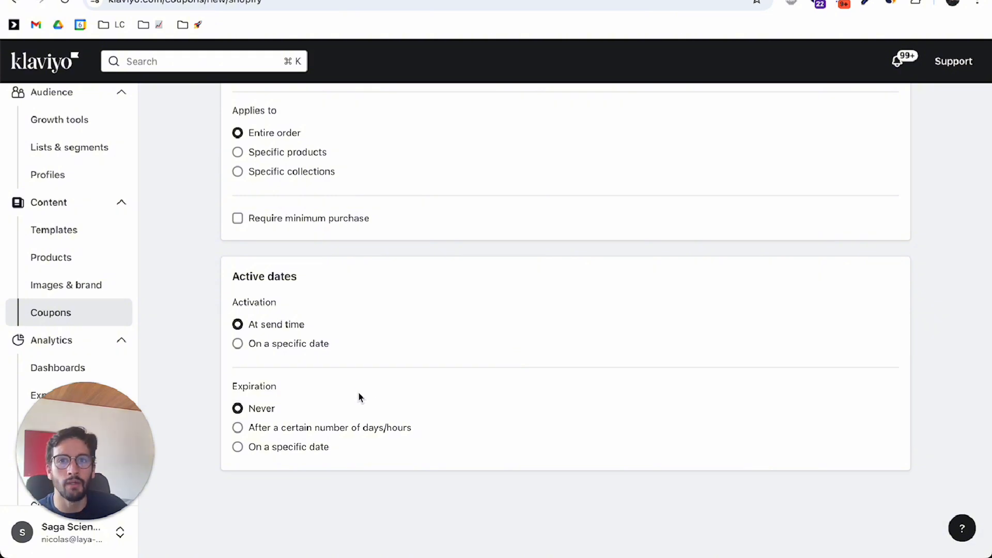
left_click(283, 429)
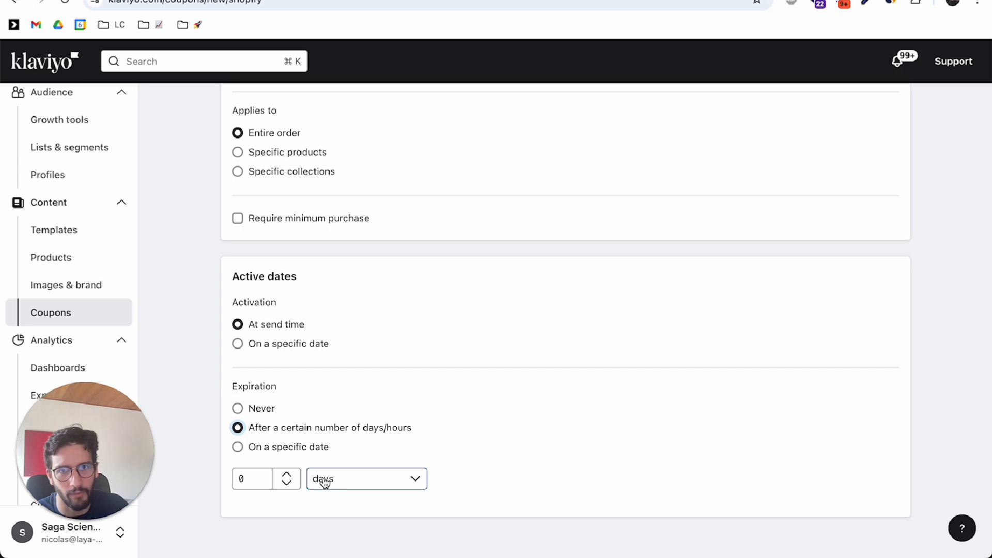
double_click(253, 475)
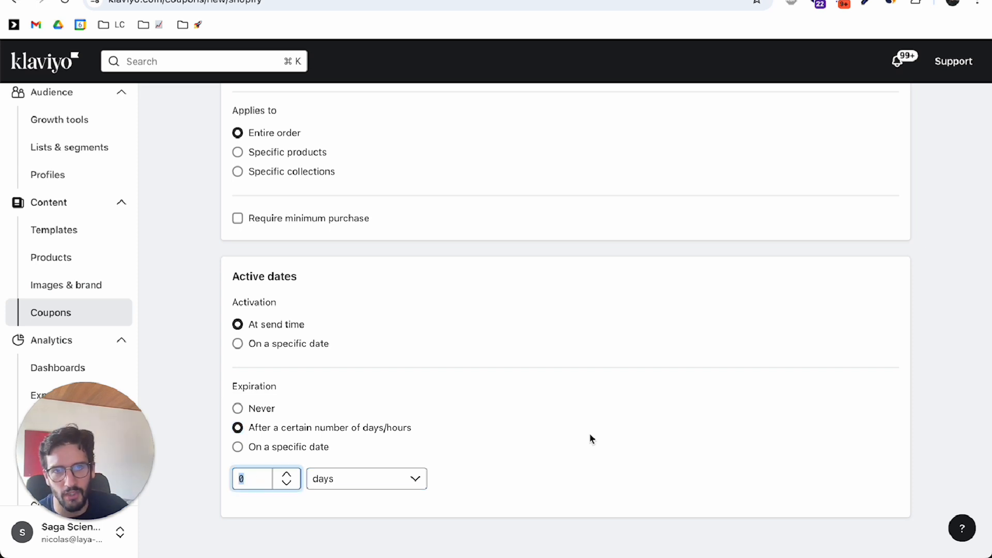
scroll(595, 437, "down", 1)
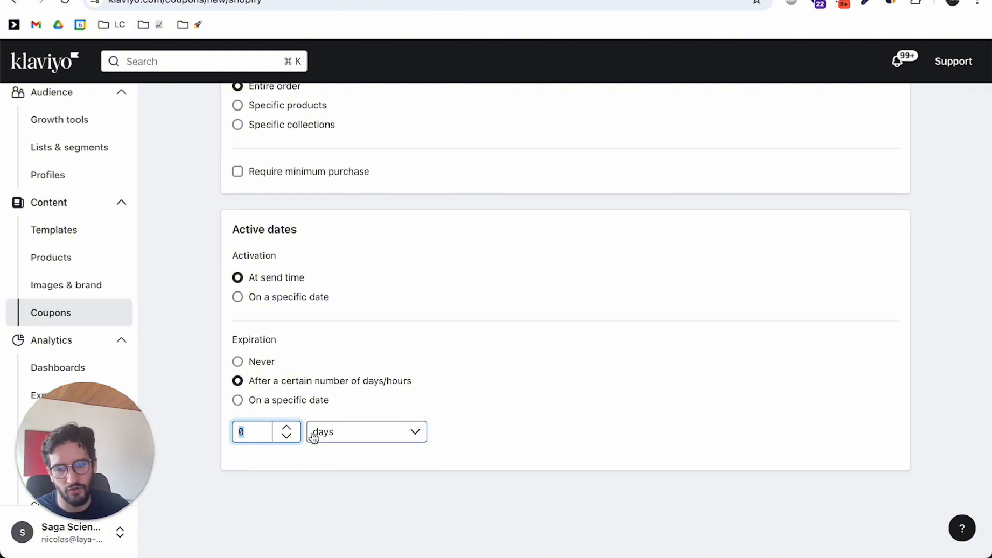
type("12")
left_click(500, 500)
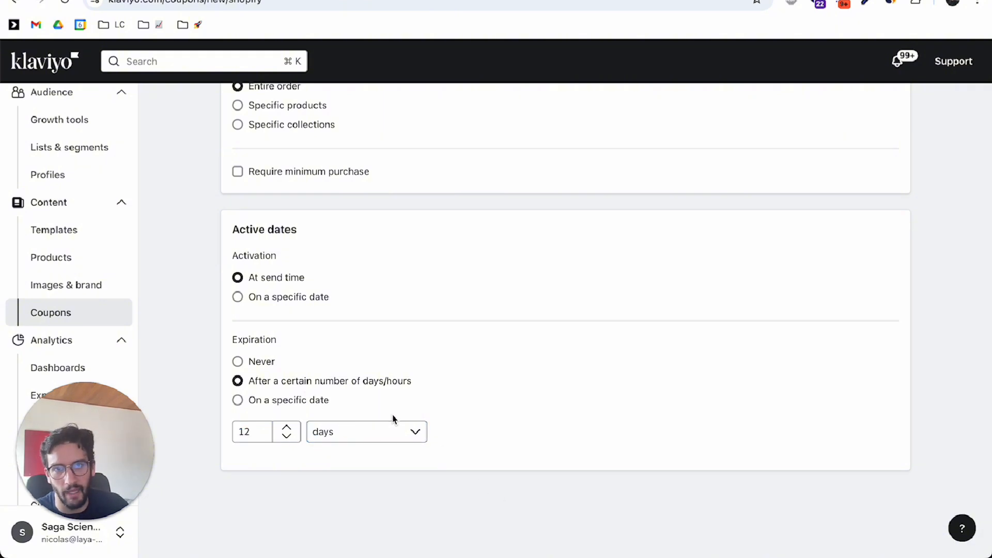
- Create the WELCOME10 coupon and check which actions the coupon list offers for it
scroll(416, 416, "up", 4)
scroll(554, 411, "down", 4)
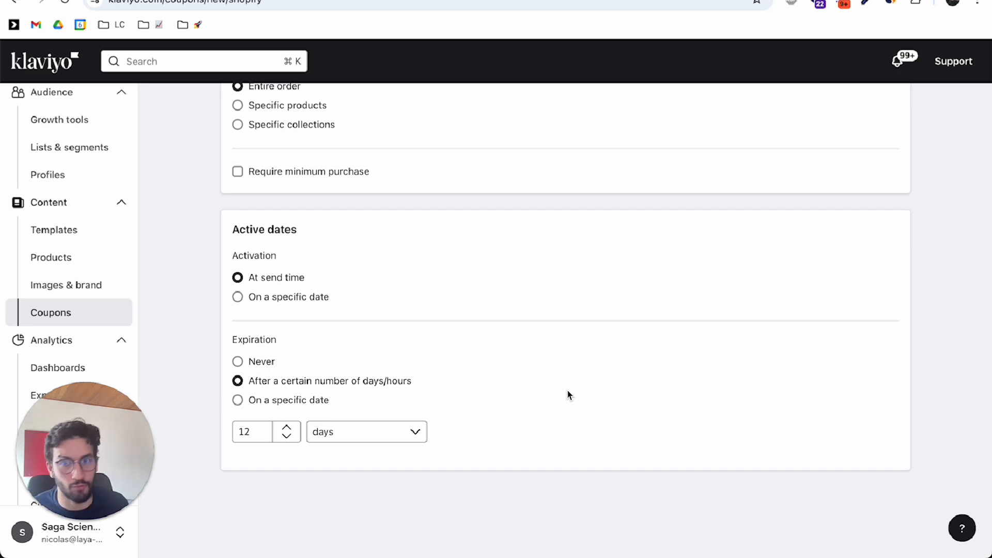
scroll(568, 377, "up", 15)
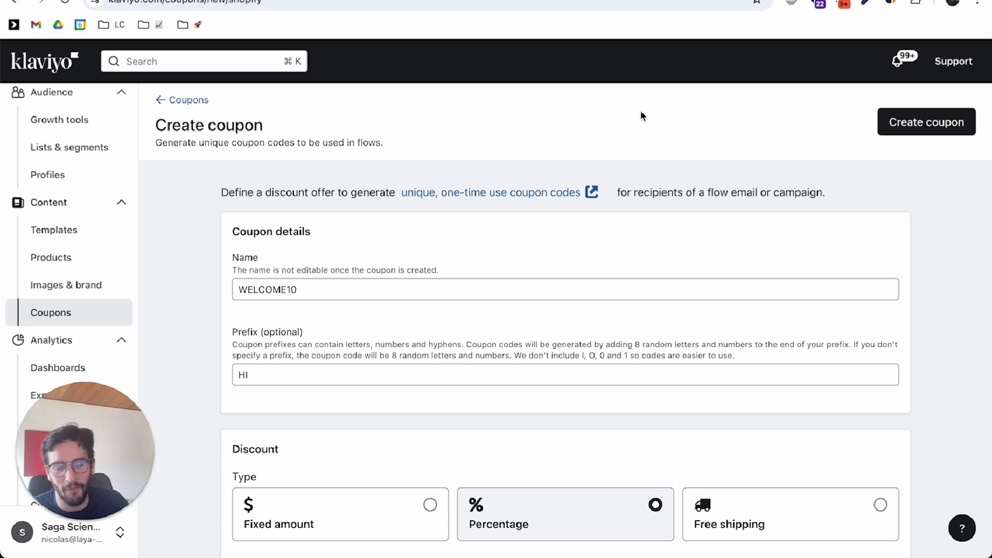
left_click(907, 124)
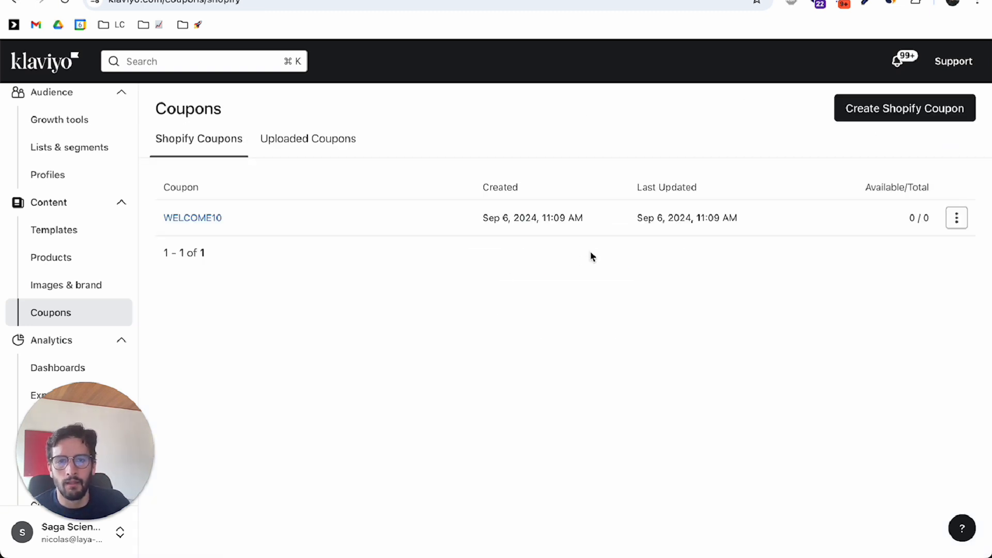
left_click(956, 218)
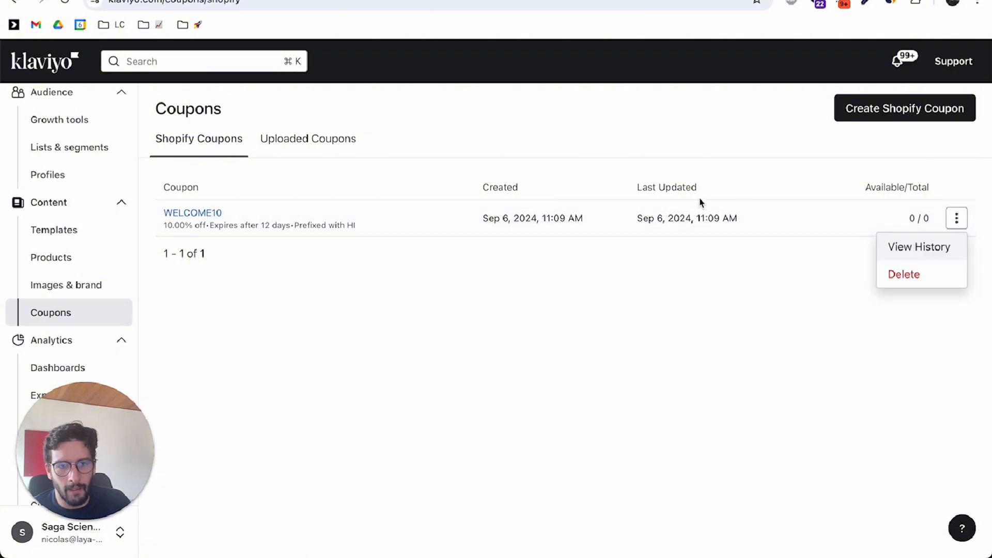
left_click(372, 204)
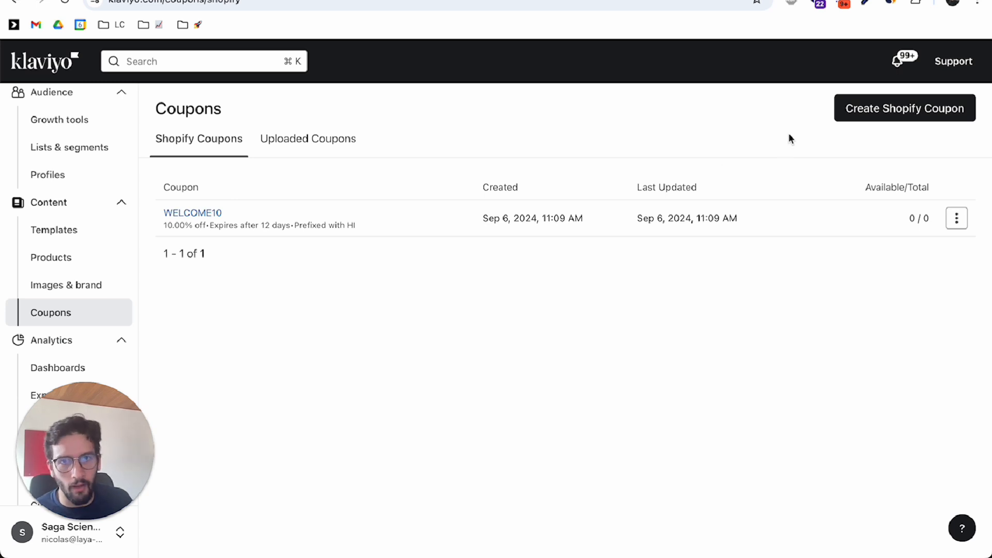
- Start another Shopify coupon named FLASH50 with the code prefix FLASH
left_click(910, 108)
left_click(389, 298)
left_click(394, 288)
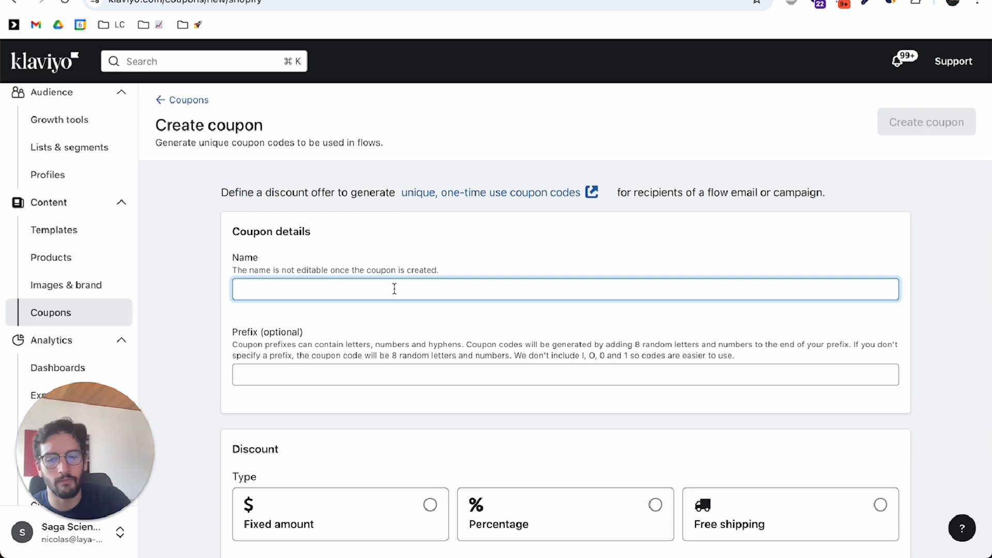
type("FLASH50")
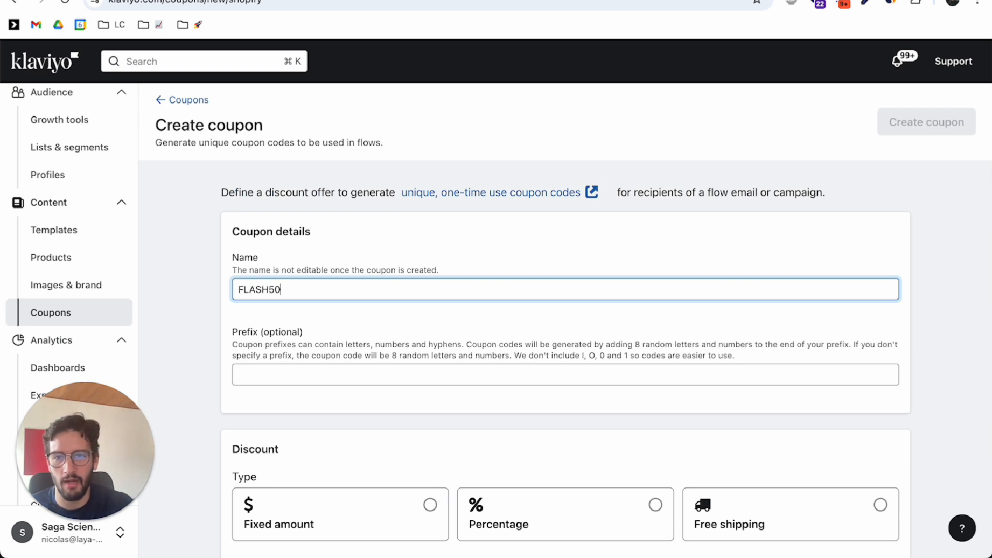
left_click(358, 373)
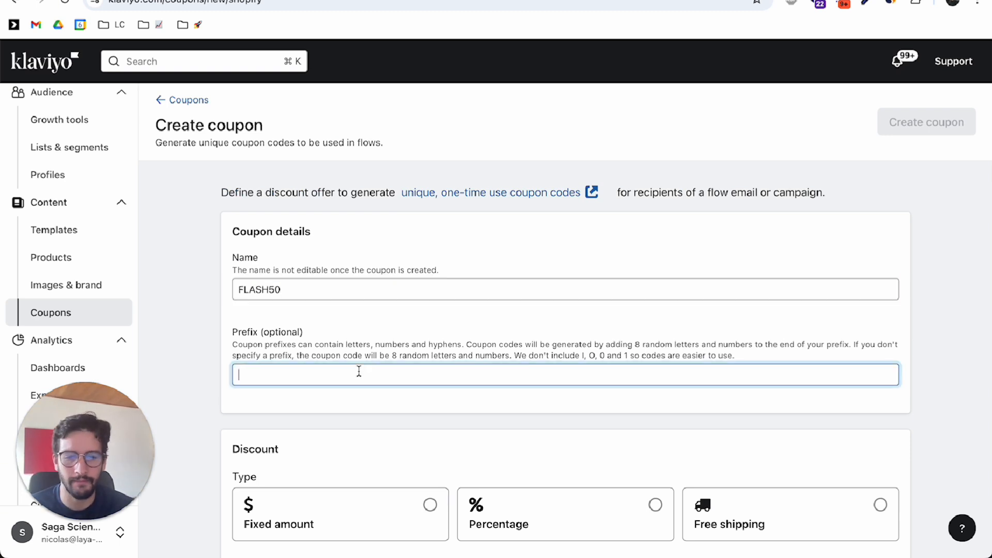
type("FLASH")
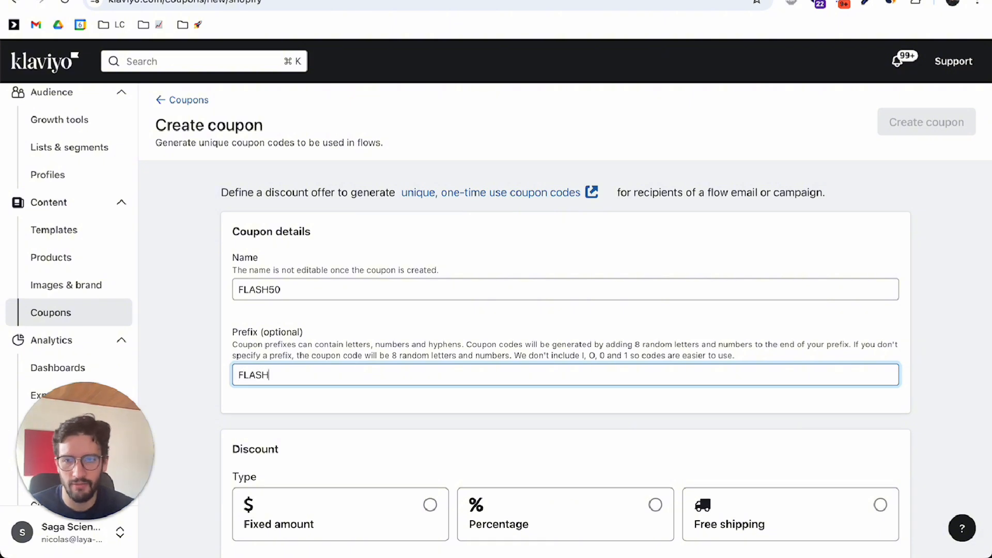
- Give the FLASH50 coupon a Percentage discount of 50 percent off
scroll(542, 401, "down", 3)
left_click(564, 439)
scroll(569, 387, "down", 2)
left_click(295, 408)
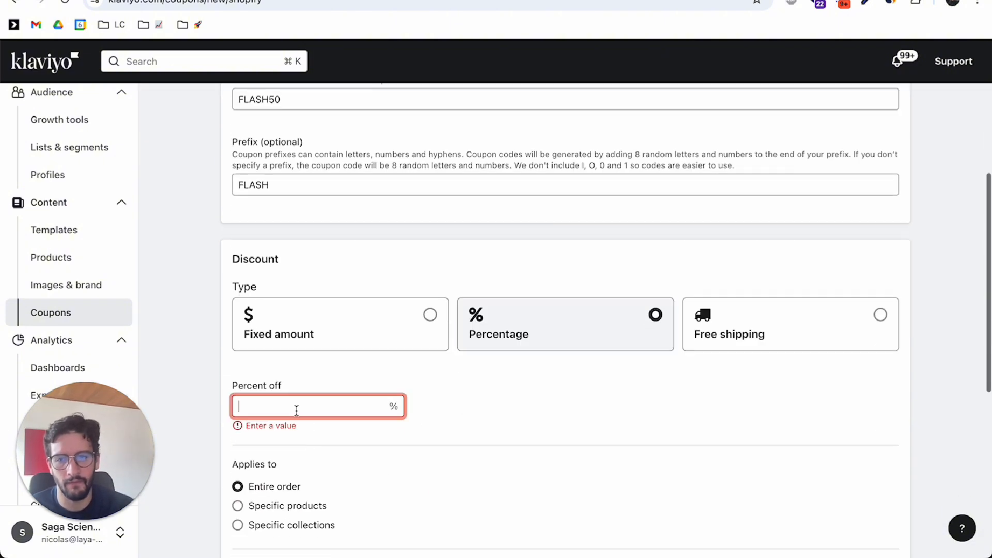
type("50")
- Set the FLASH50 coupon to activate on a specific date, Sep 09, 2024
scroll(649, 439, "down", 7)
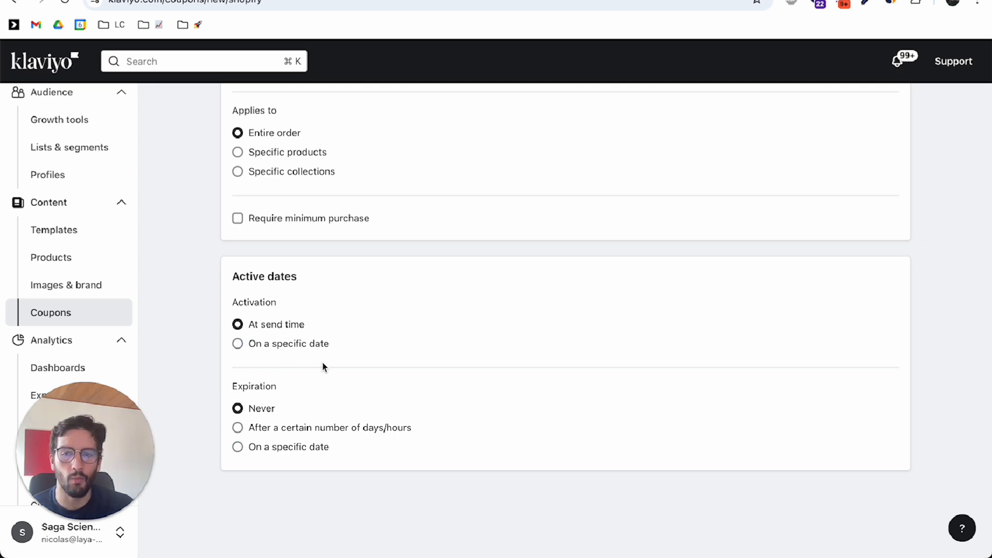
left_click(293, 354)
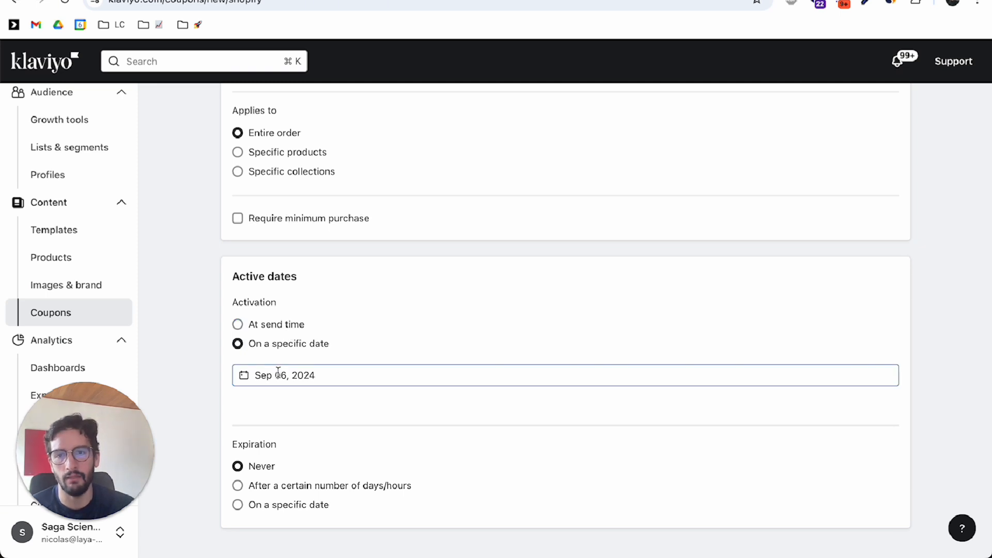
left_click(278, 373)
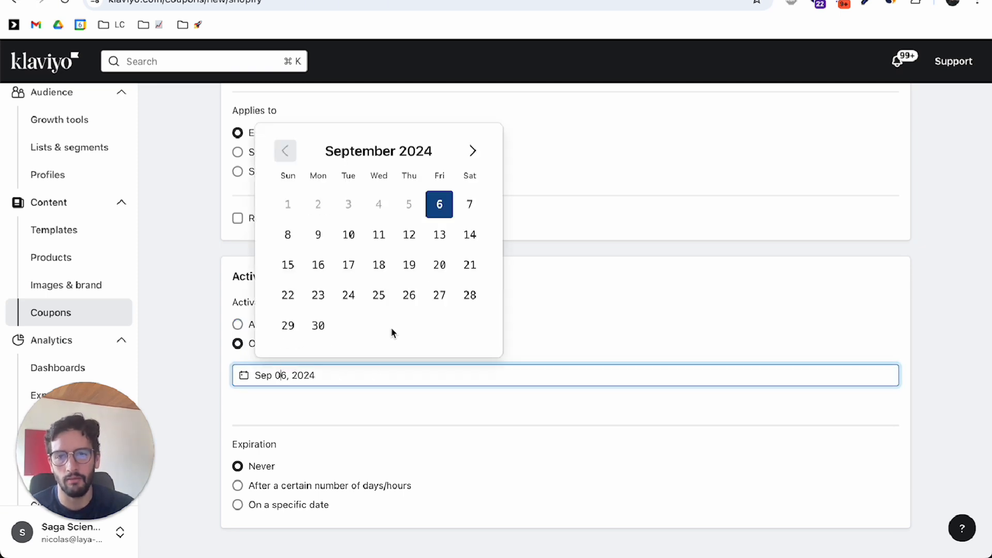
left_click(323, 239)
- Set the FLASH50 coupon to expire on the specific date Sep 12, 2024, and create it
scroll(350, 377, "down", 1)
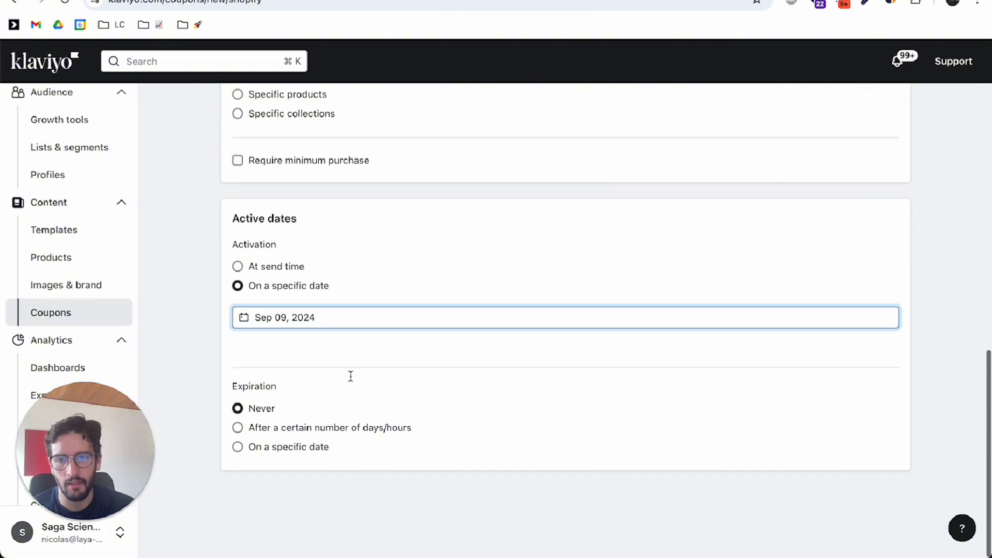
left_click(296, 448)
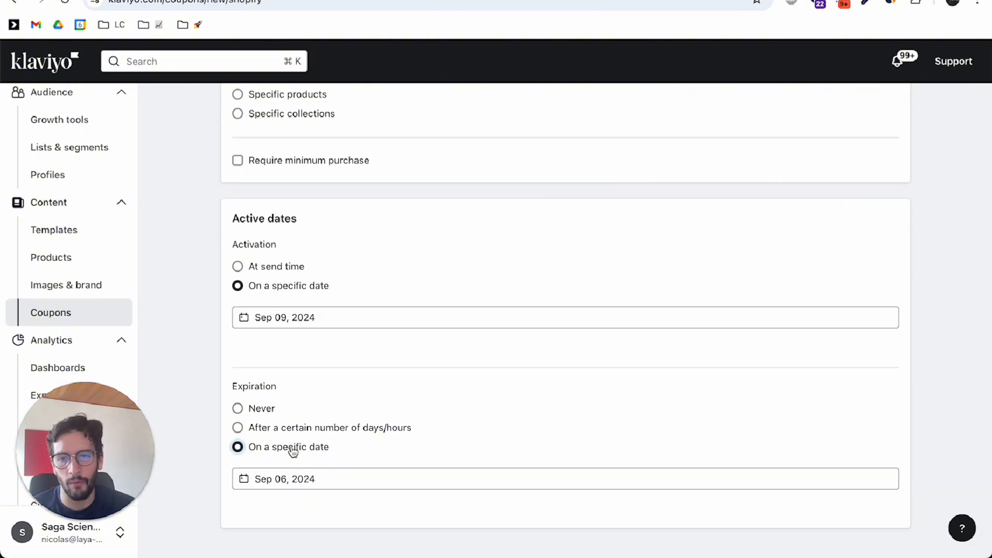
scroll(299, 444, "down", 1)
left_click(299, 439)
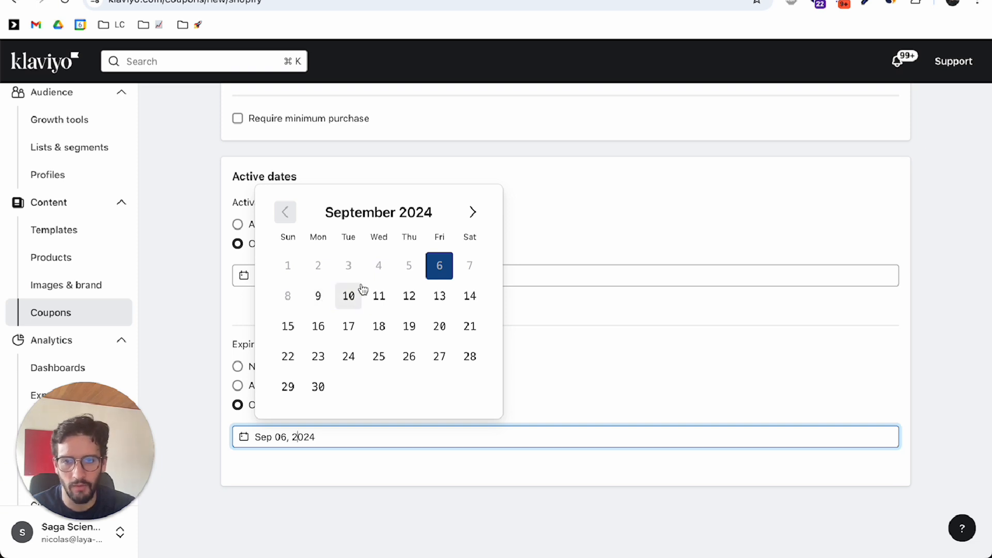
left_click(409, 296)
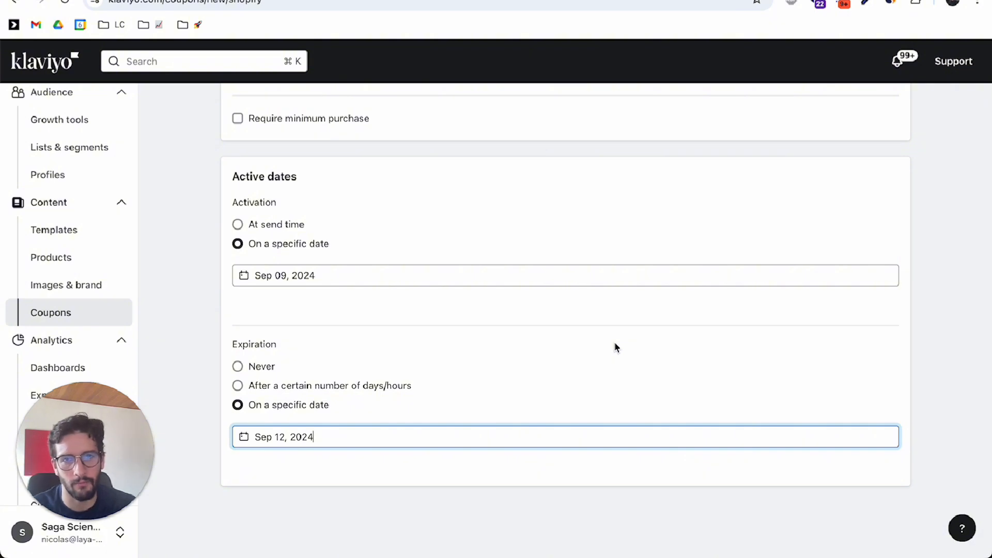
scroll(614, 342, "up", 15)
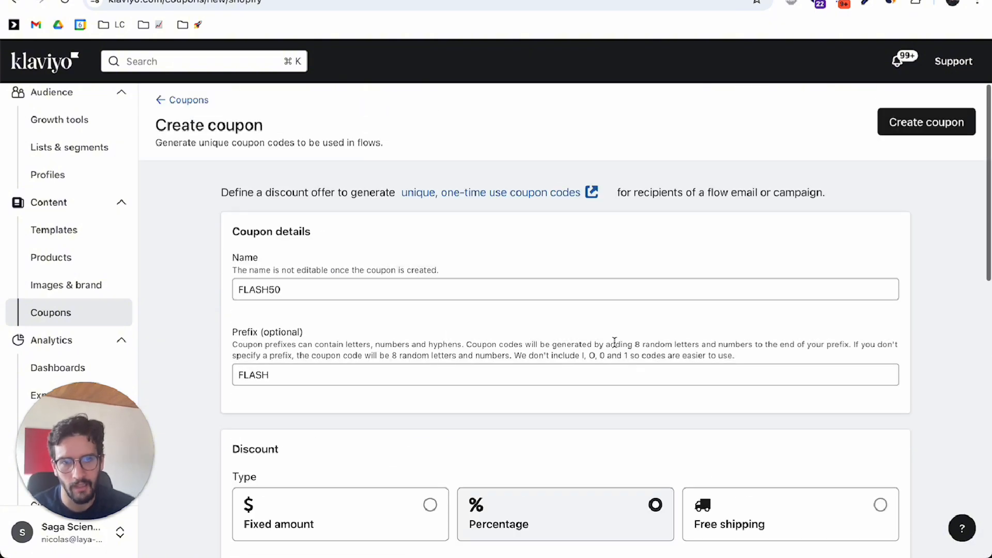
left_click(927, 124)
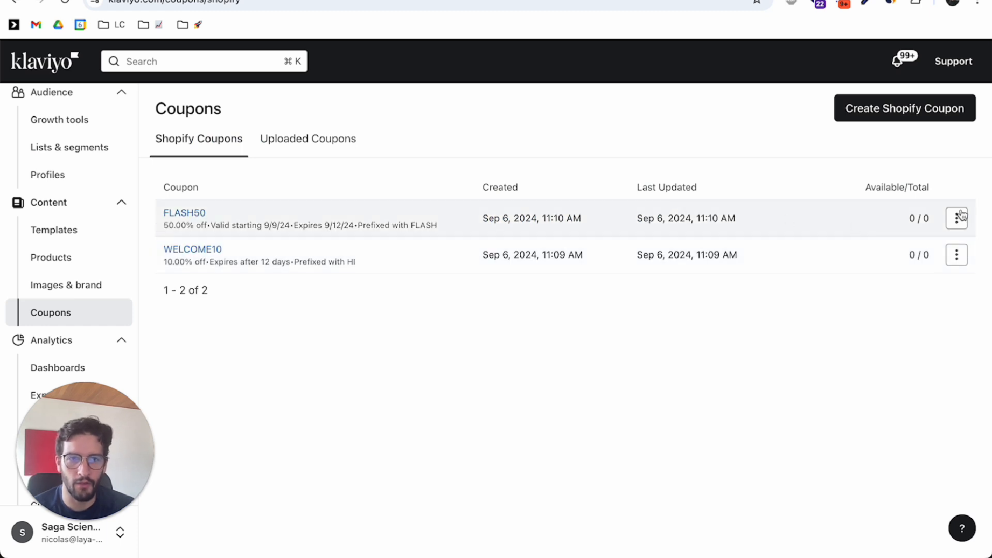
- Add 50000 codes to the FLASH50 coupon
left_click(956, 217)
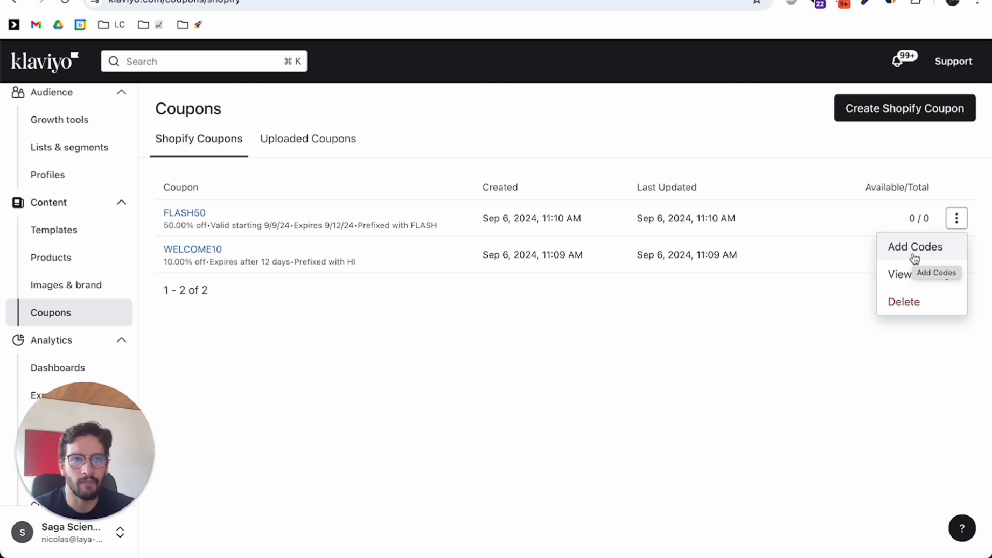
left_click(914, 255)
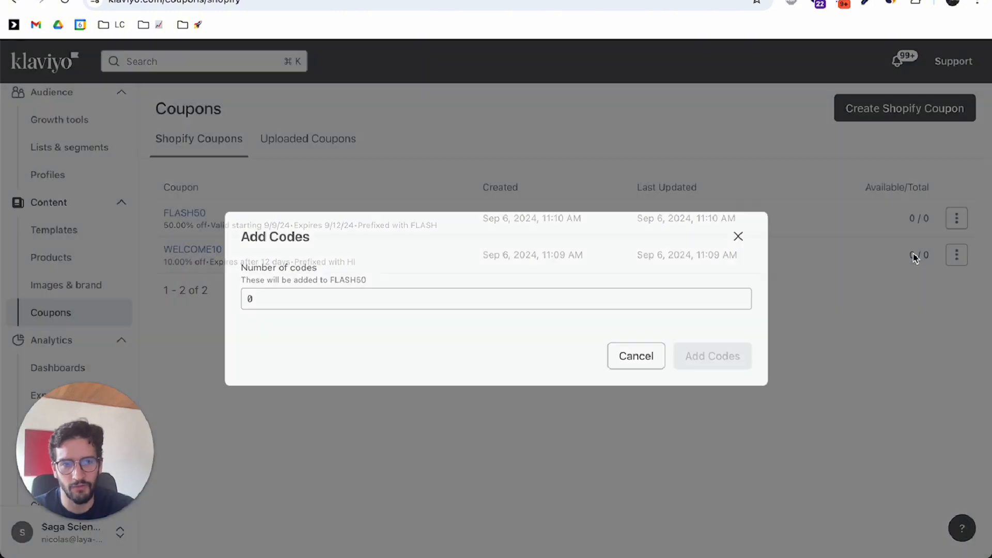
left_click(394, 298)
type("50000")
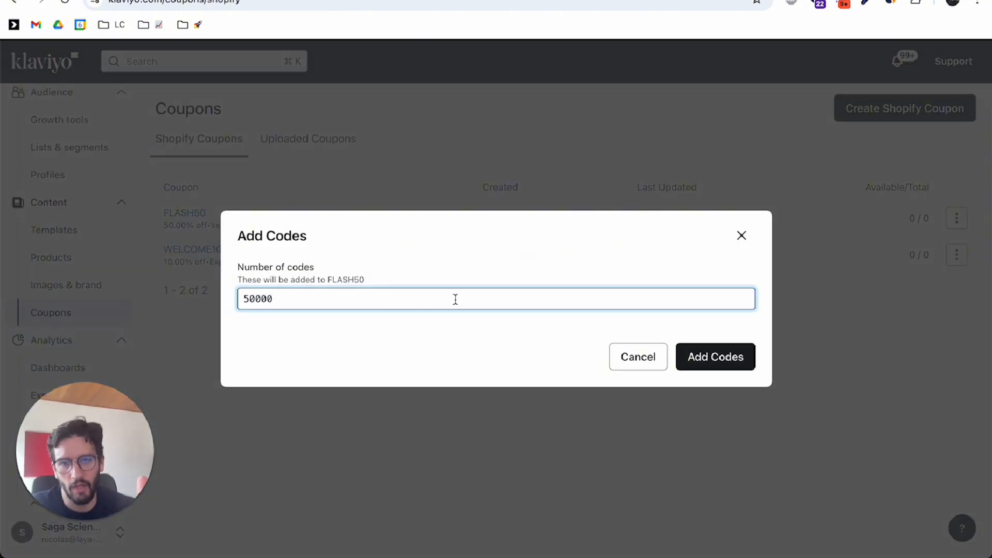
key("Return")
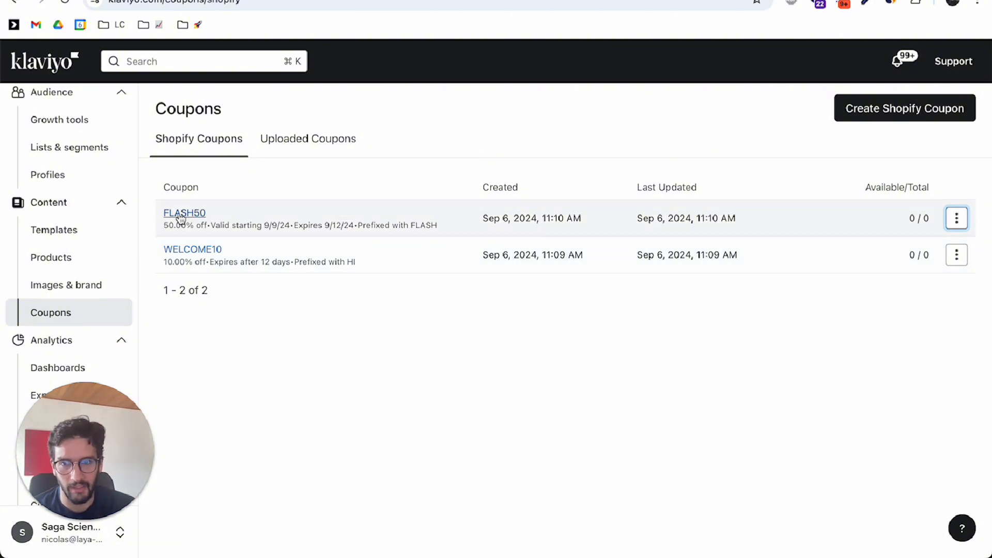
- Review the FLASH50 coupon's validity details and the actions available for it
left_click(956, 218)
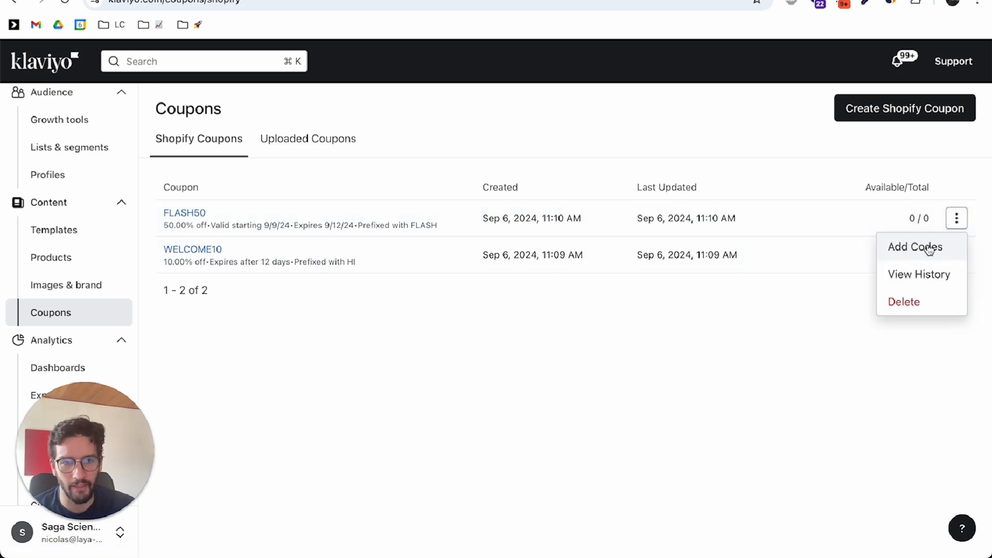
left_click_drag(215, 226, 272, 227)
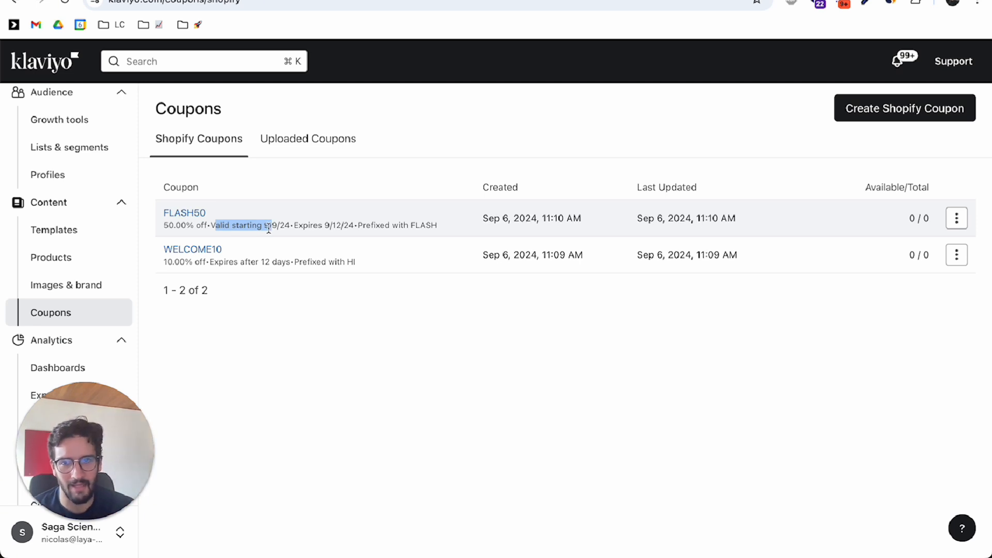
left_click(210, 225)
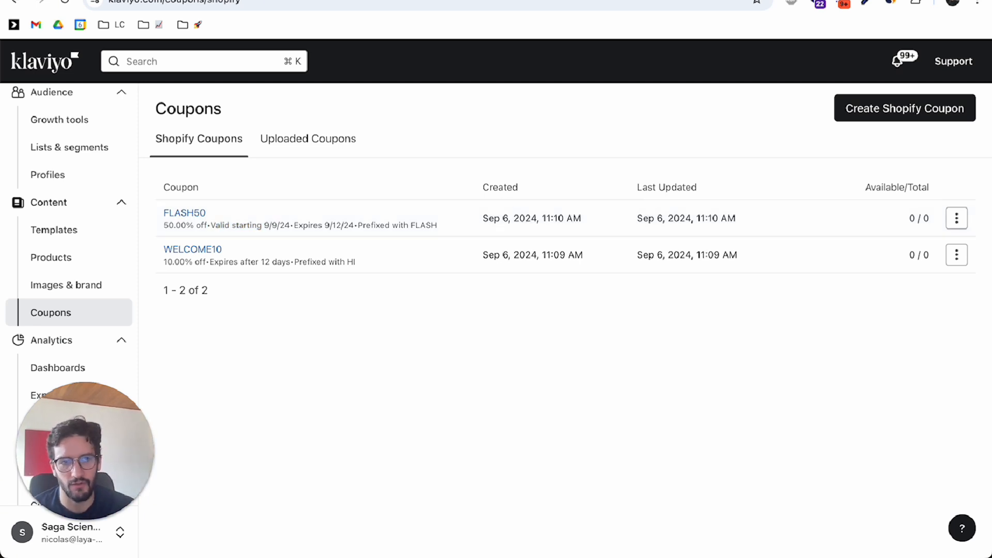
left_click(957, 218)
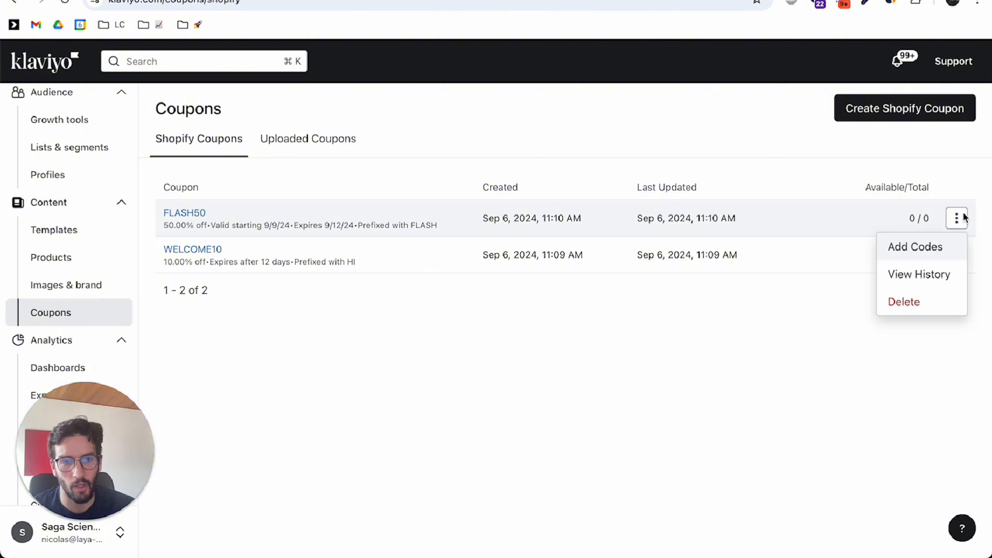
- Open the form for adding codes to the FLASH50 coupon and select its number of codes
left_click(933, 243)
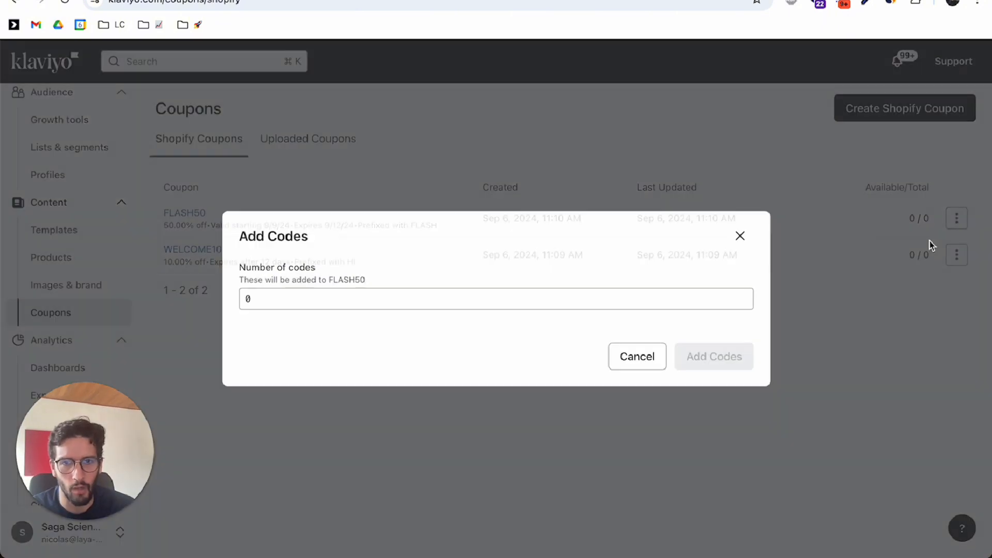
double_click(360, 304)
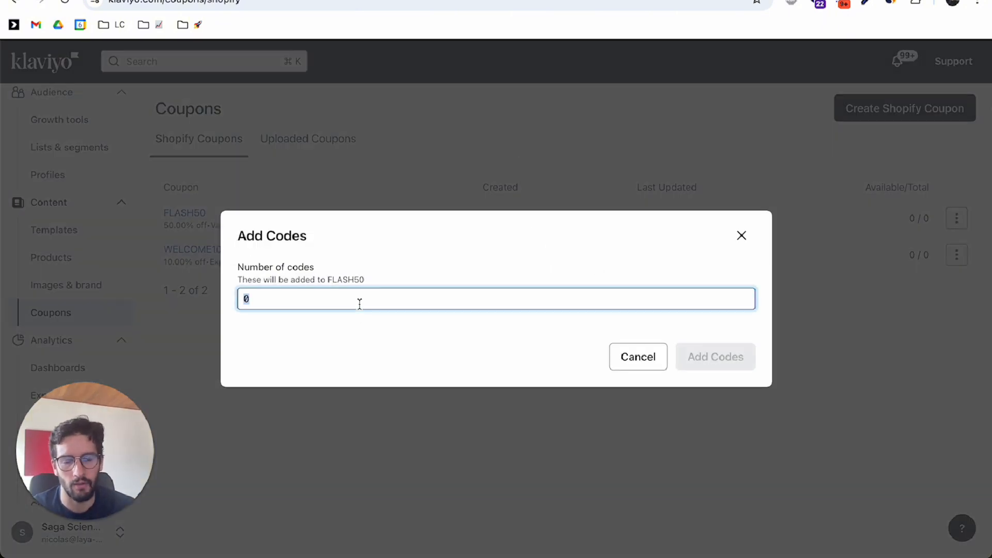
left_click(356, 218)
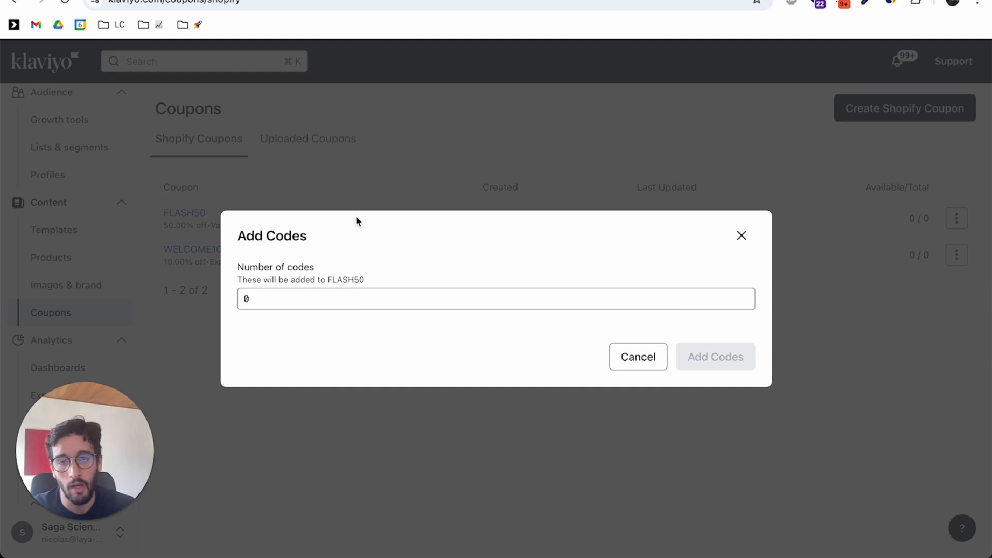
- In the Welcome Series, Email #1 w/ 10% OFF template, insert a text block between the Welcome image and the "Thanks for signing up!" heading
left_click(381, 135)
scroll(52, 200, "up", 3)
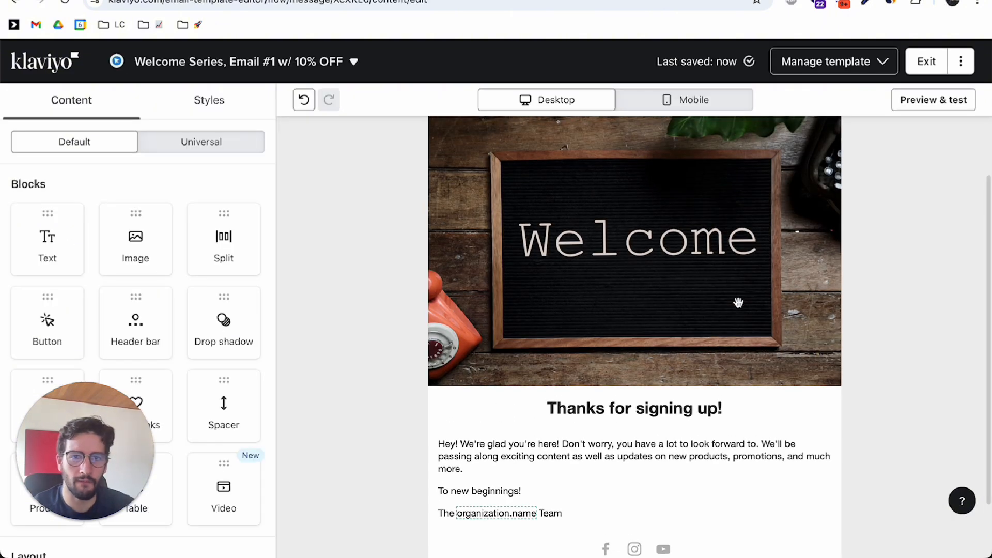
scroll(738, 303, "up", 2)
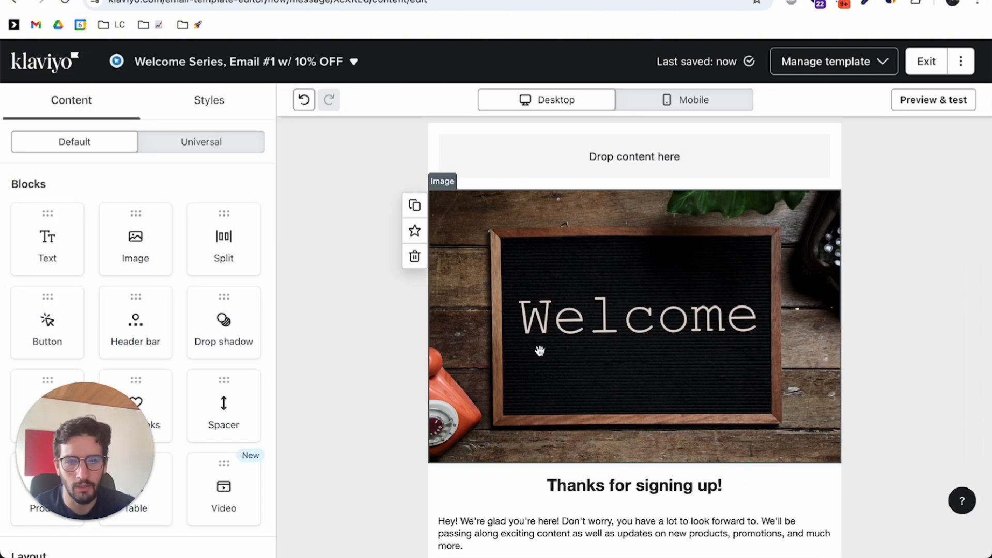
scroll(538, 349, "down", 3)
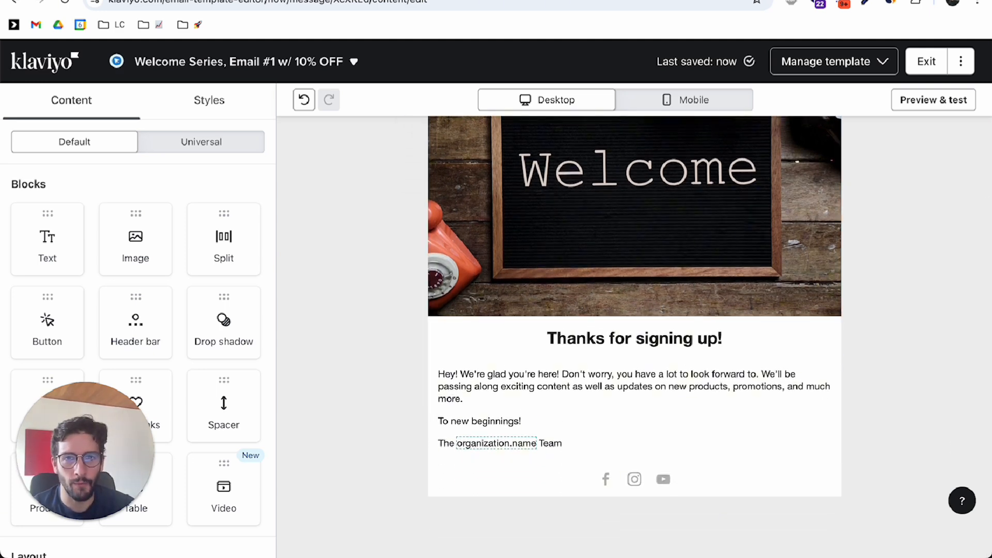
left_click_drag(53, 239, 473, 330)
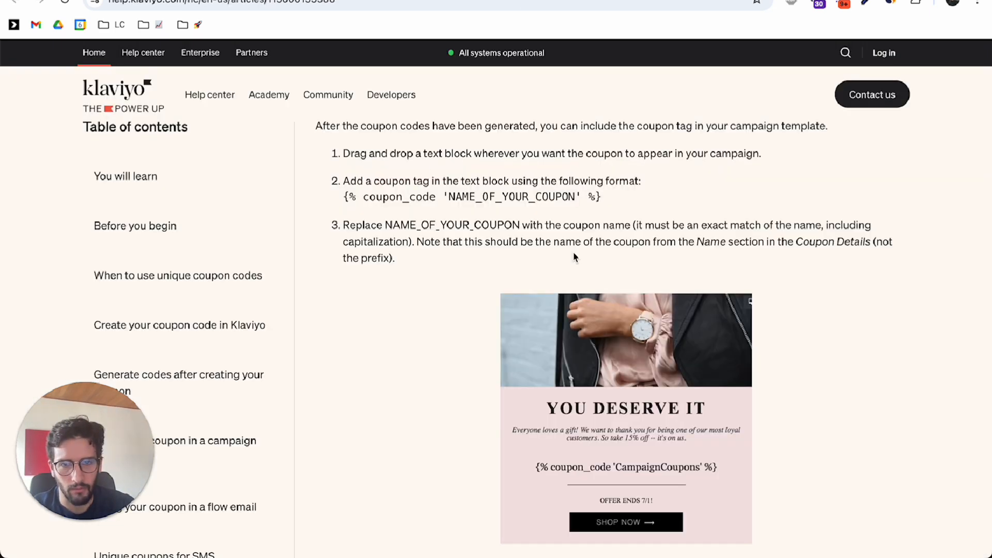
- Switch to the Klaviyo help article on campaign coupons and copy the coupon tag {% coupon_code 'NAME_OF_YOUR_COUPON' %}
scroll(574, 255, "up", 1)
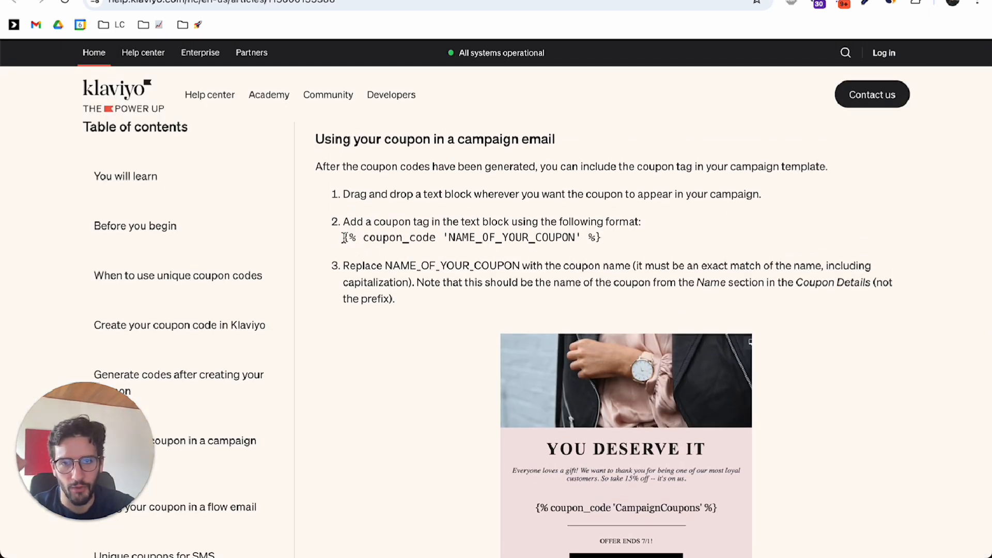
left_click_drag(341, 237, 593, 257)
key("super+c")
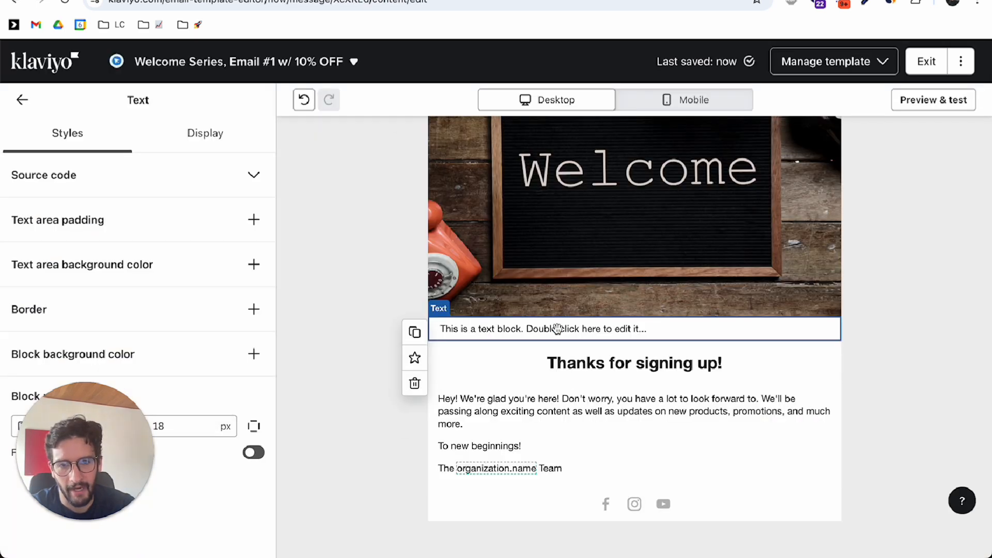
- Replace the new text block's placeholder with the copied coupon tag, pasted as text only, and center it
double_click(557, 329)
key("ctrl+a")
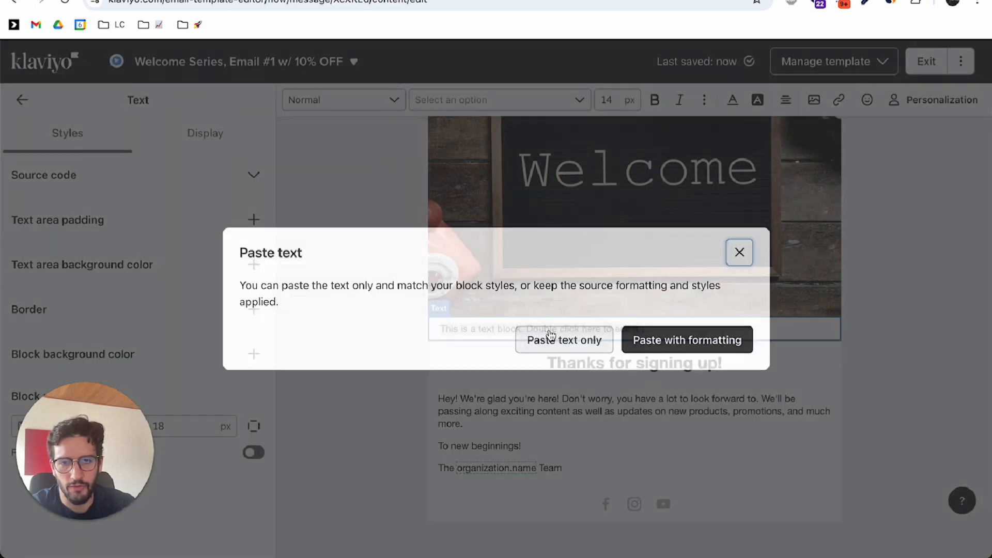
key("ctrl+v")
left_click(609, 352)
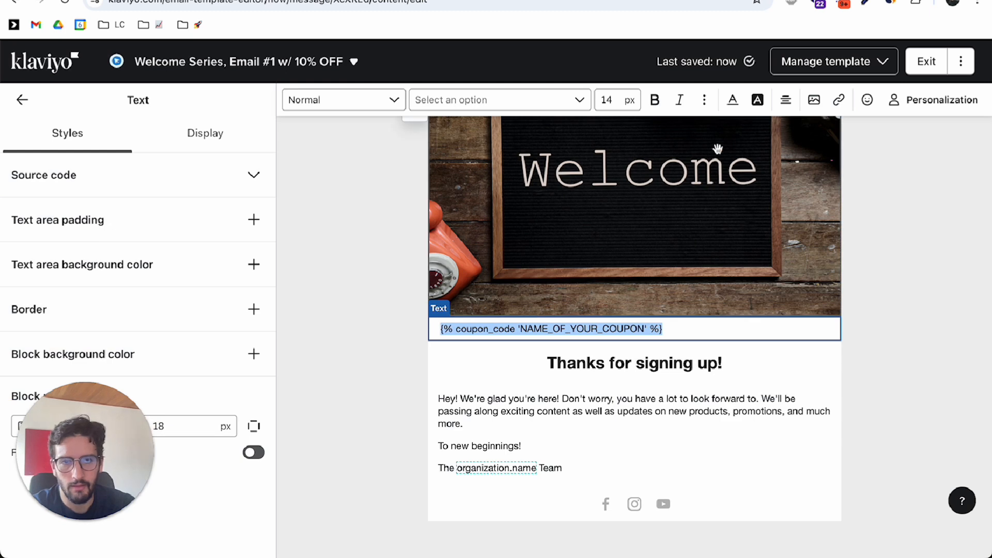
left_click(786, 100)
left_click(810, 127)
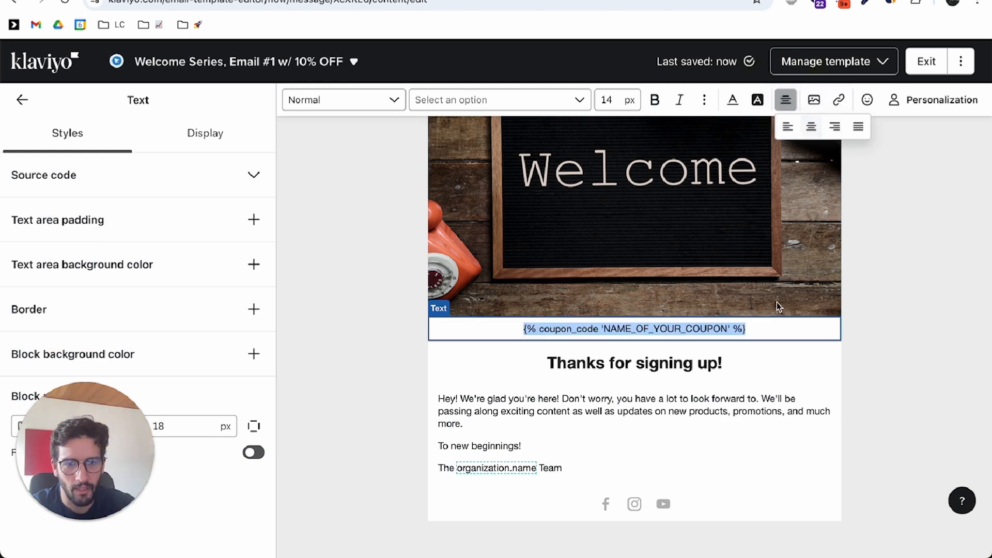
- Replace NAME_OF_YOUR_COUPON in the coupon tag with WELCOME10
double_click(615, 331)
left_click(606, 331)
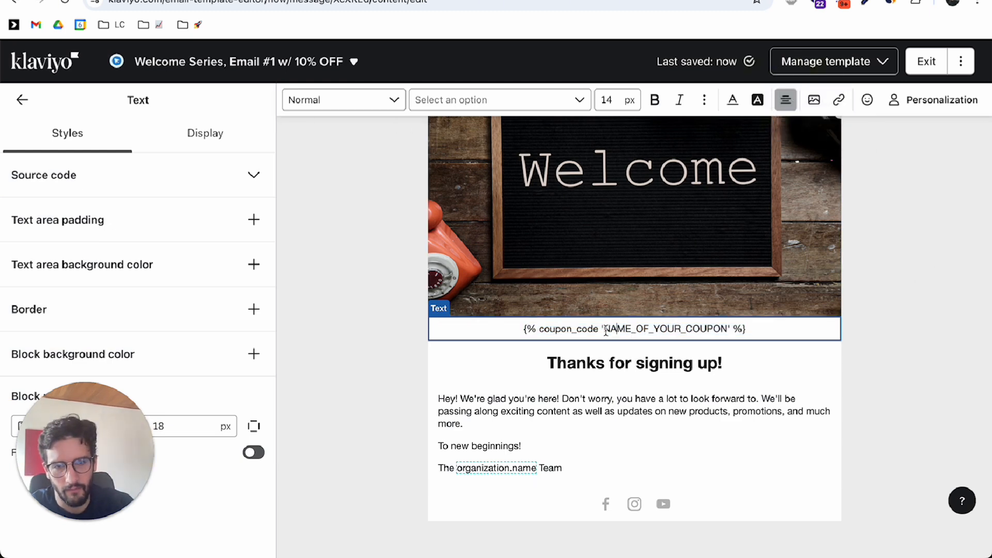
left_click_drag(604, 328, 724, 325)
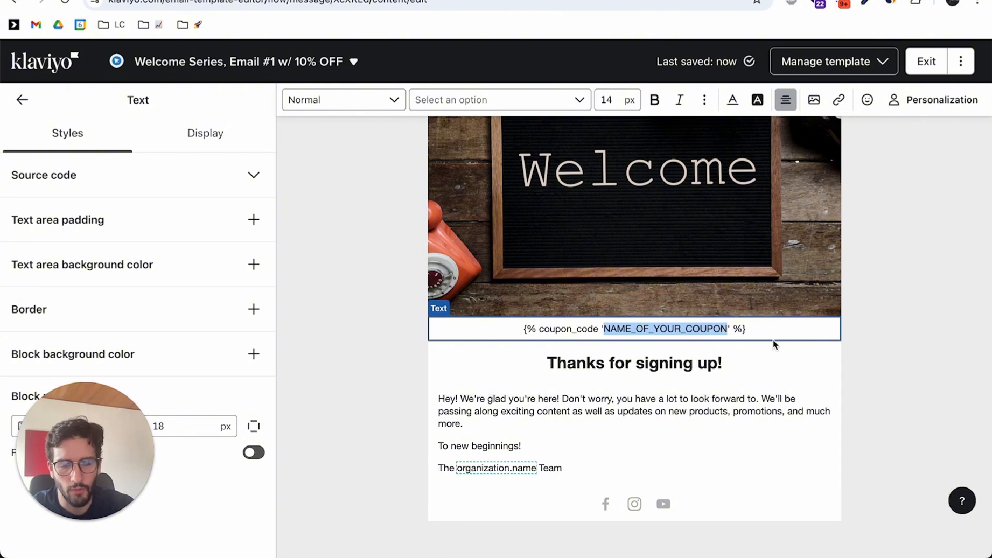
type("WEL")
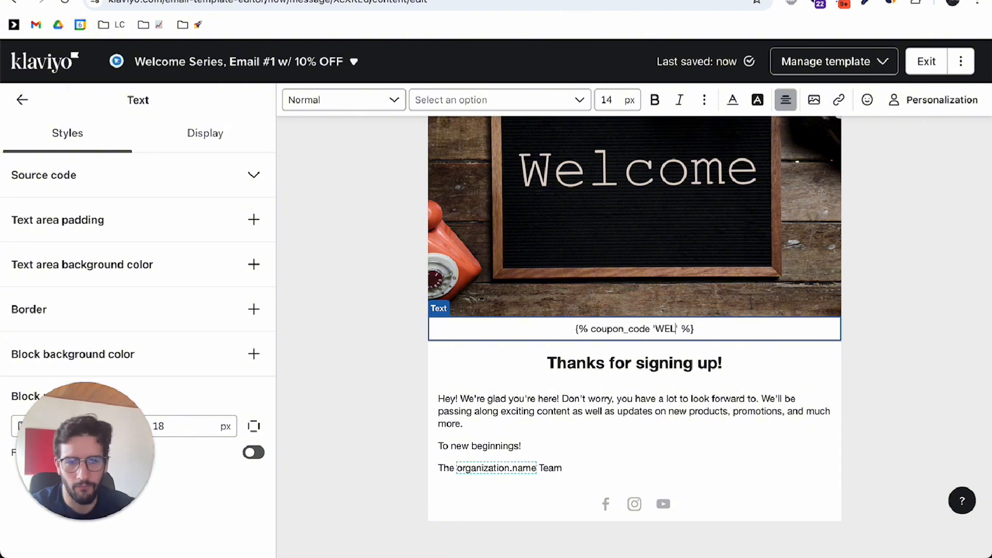
type("COME10")
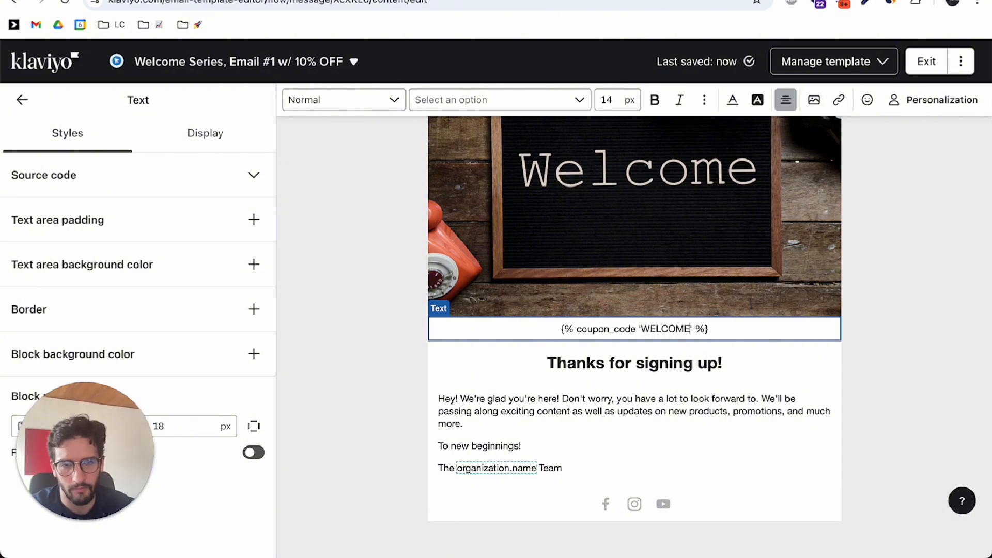
left_click(938, 367)
- Preview the welcome email to check how the coupon tag renders, and close the preview
scroll(937, 362, "up", 1)
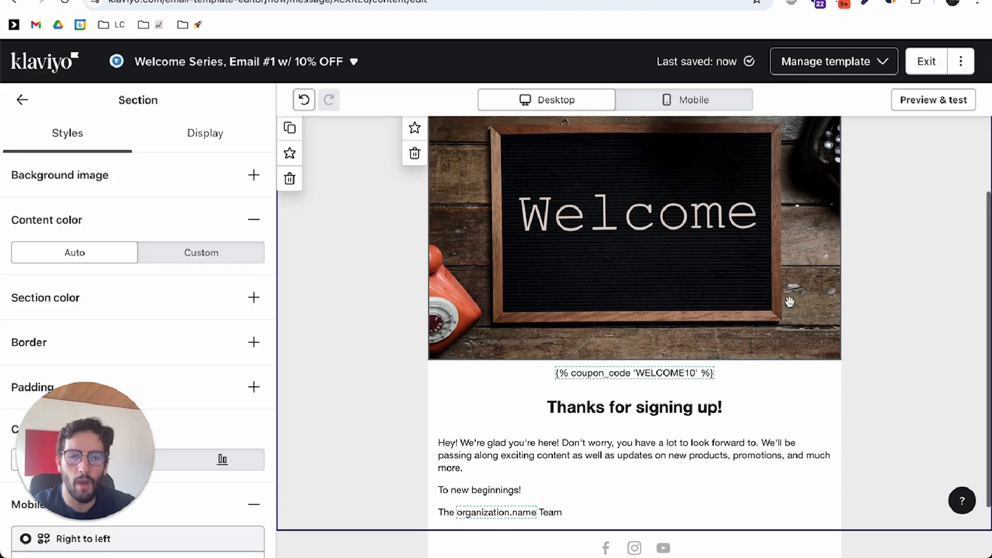
left_click(922, 100)
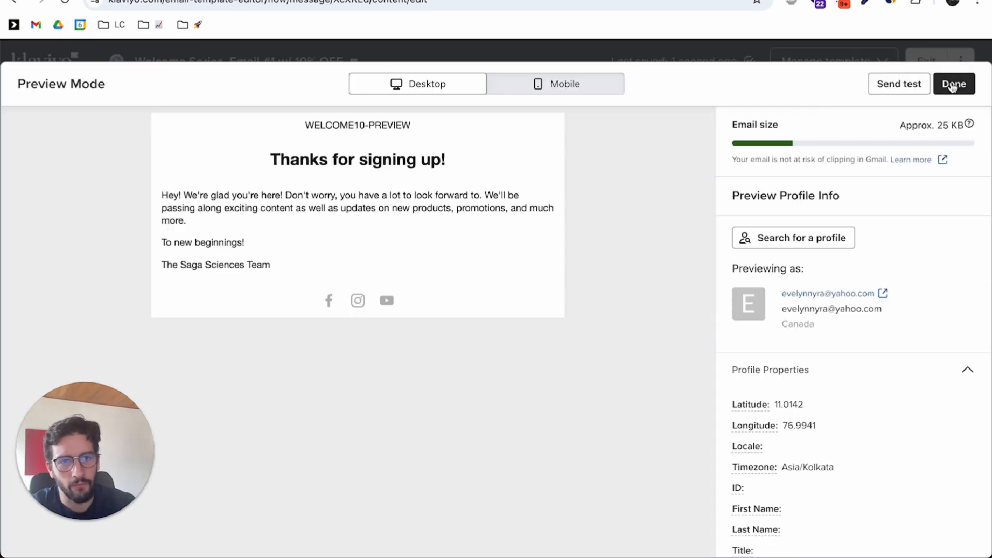
left_click(953, 84)
scroll(645, 268, "down", 2)
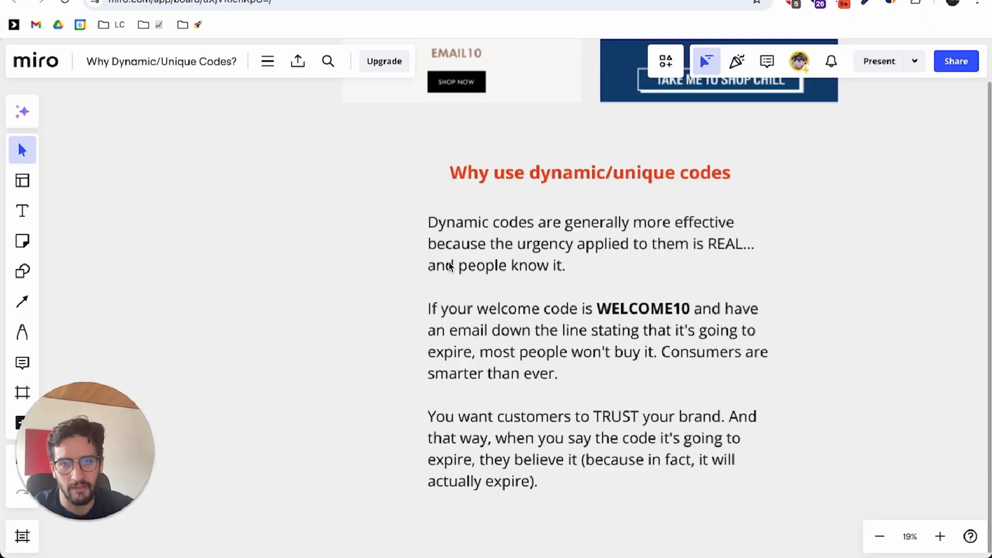
scroll(449, 263, "up", 5)
scroll(705, 261, "up", 3)
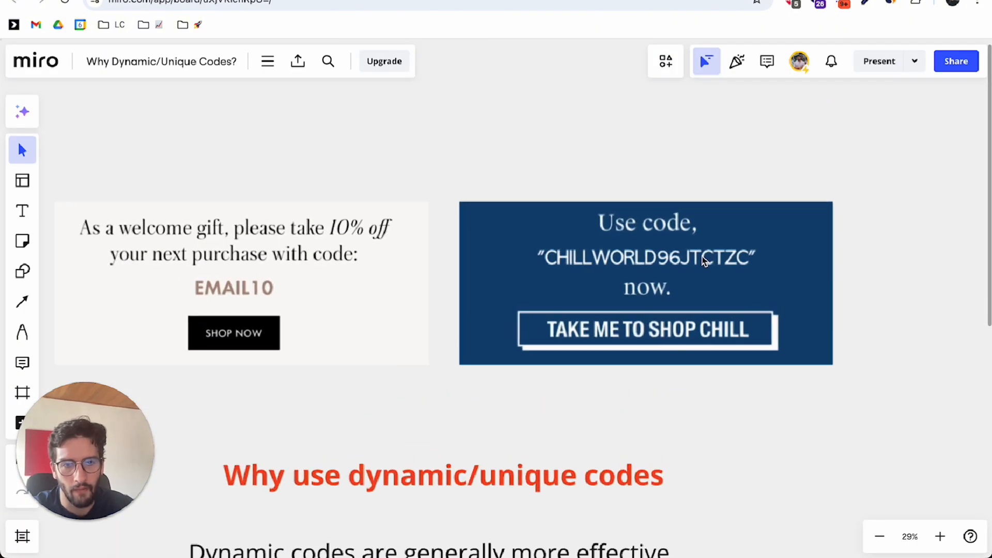
scroll(705, 261, "up", 2)
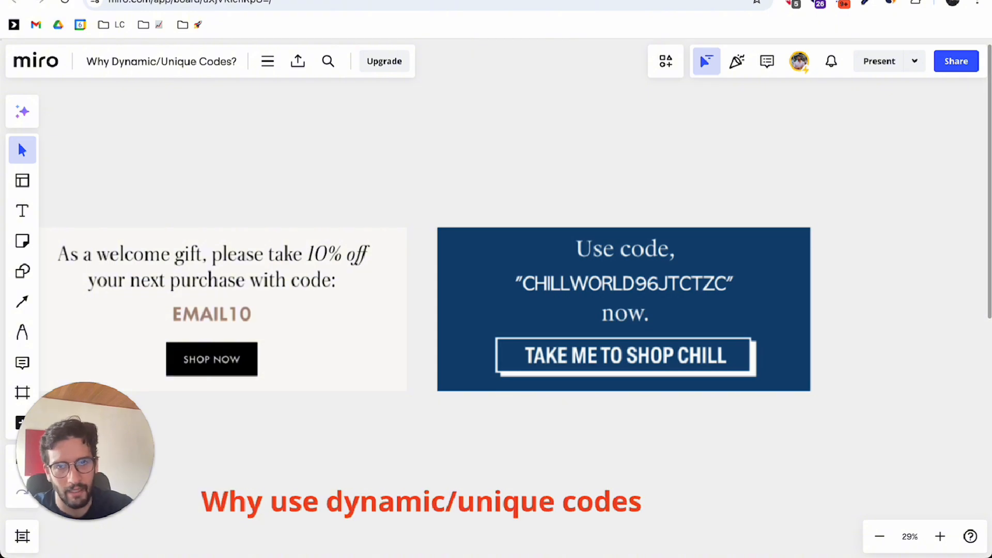
- Return to the welcome email template, preview it again, and highlight the WELCOME10 part of the rendered coupon code
left_click(465, 1)
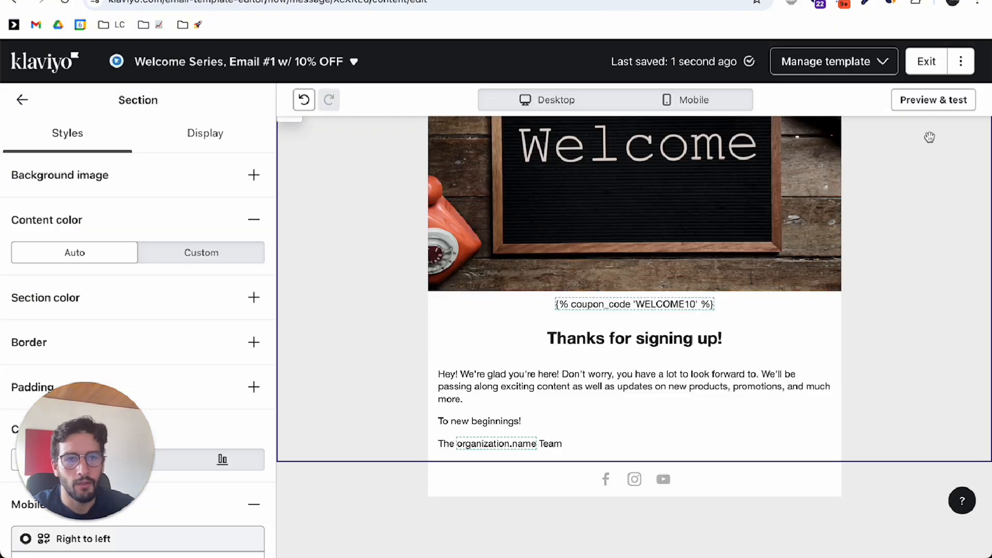
left_click(936, 101)
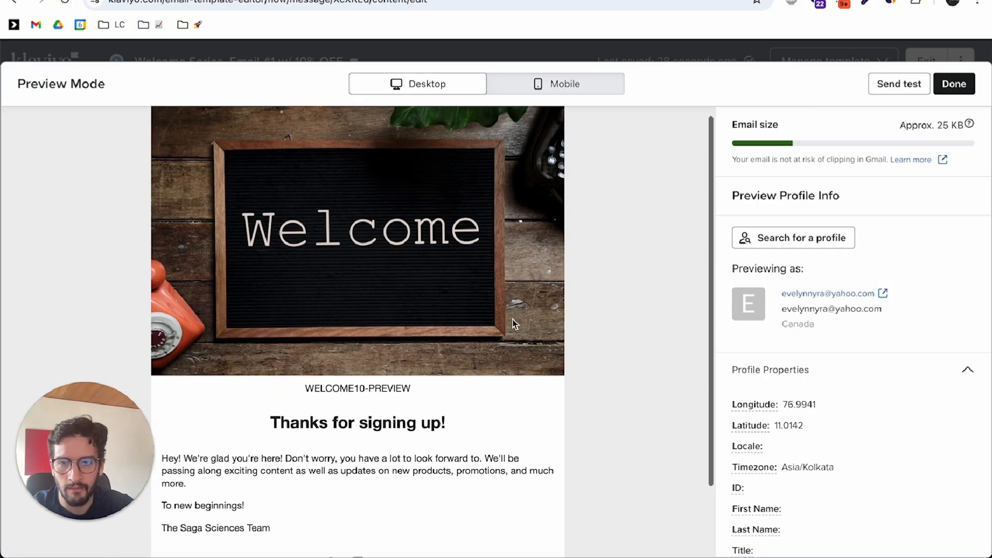
scroll(513, 324, "down", 2)
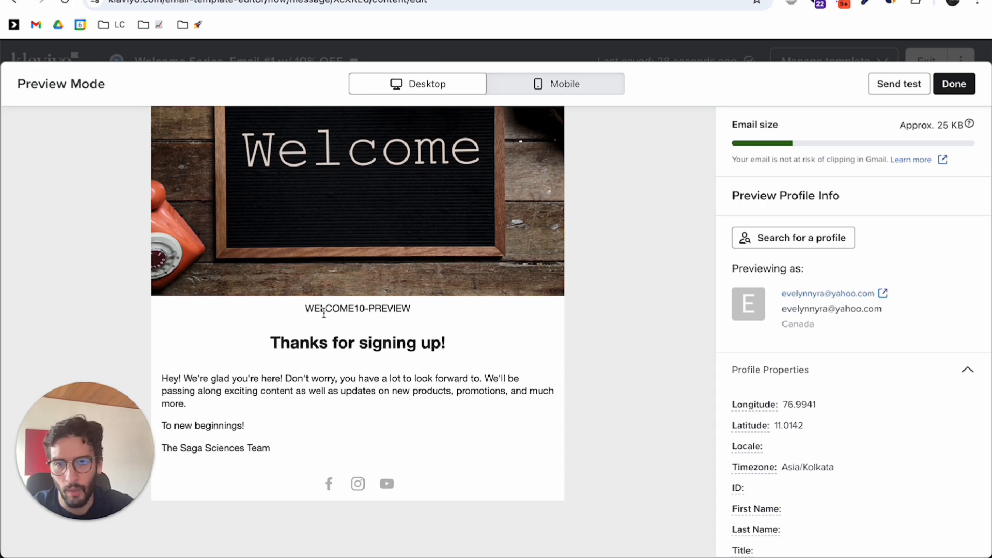
left_click_drag(368, 308, 443, 312)
double_click(347, 314)
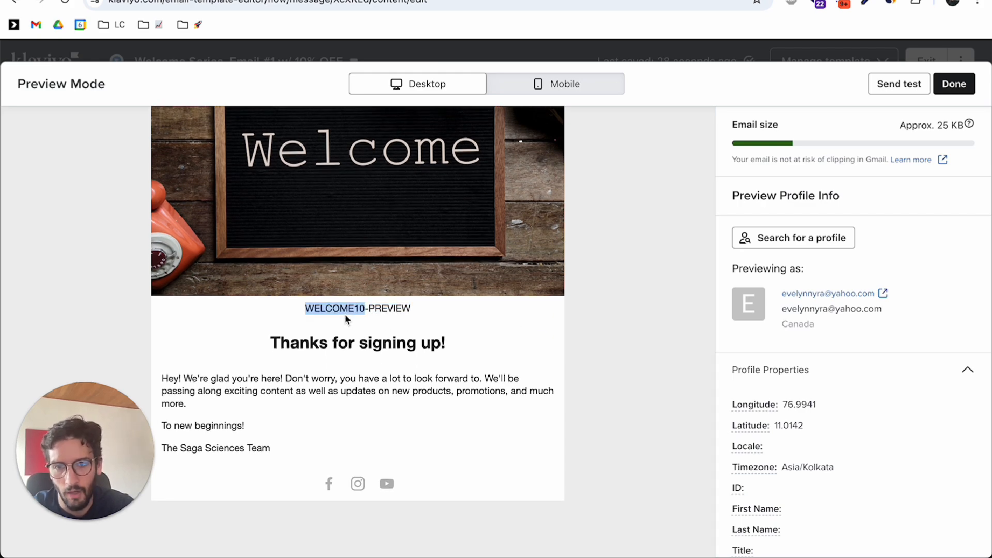
- Inspect the full WELCOME10-PREVIEW code up close in the email preview, and close the preview
scroll(347, 315, "up", 5)
right_click(346, 314)
left_click(501, 322)
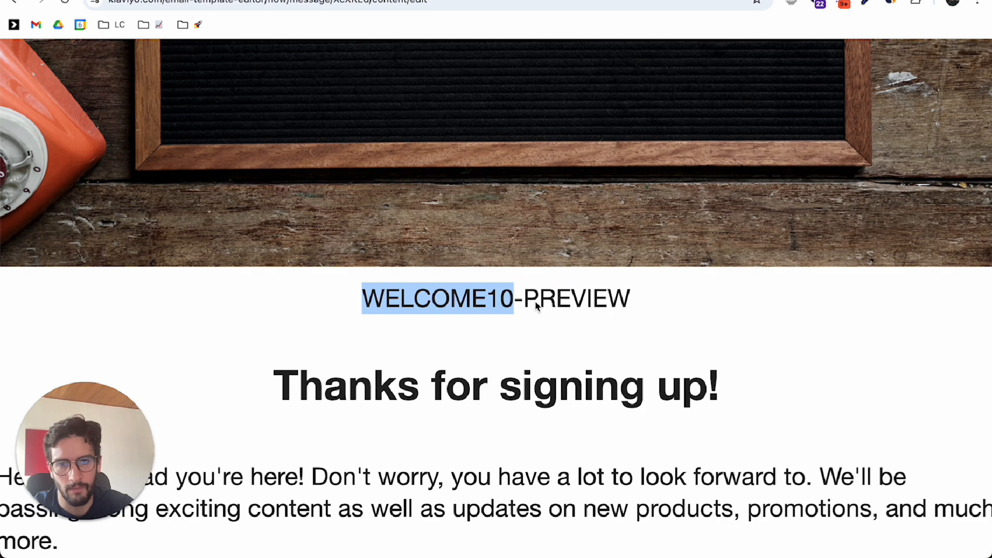
key("super+s")
key("Escape")
left_click(508, 309)
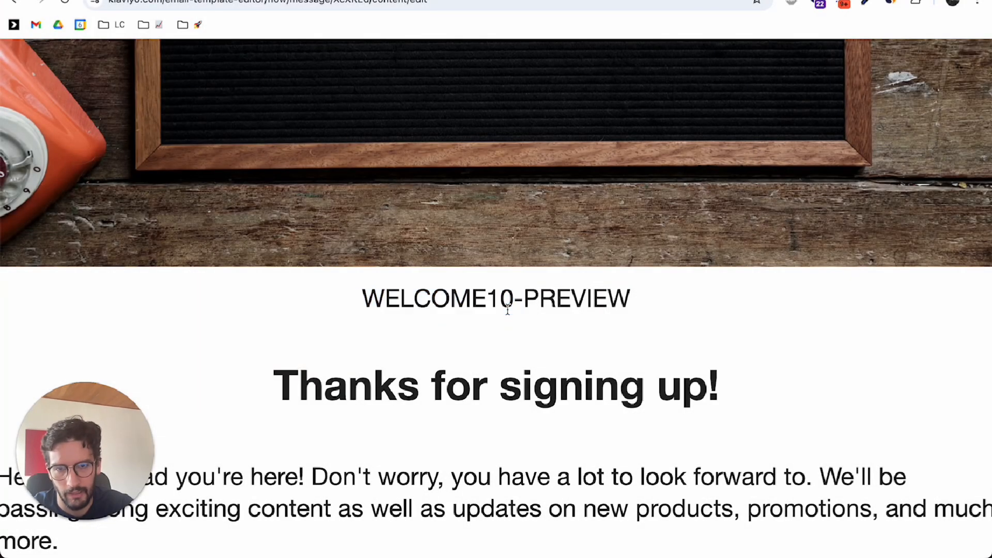
left_click_drag(639, 305, 356, 305)
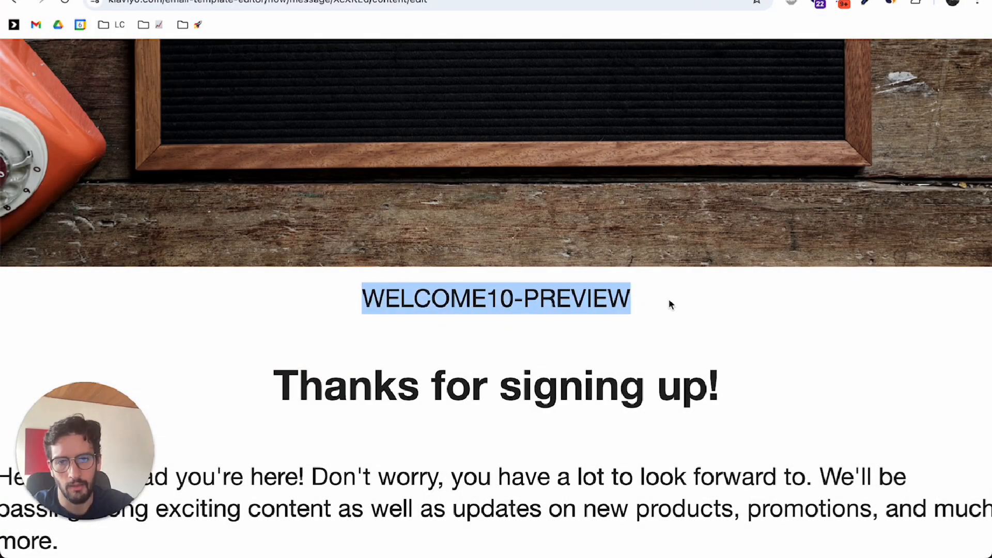
scroll(669, 298, "down", 5)
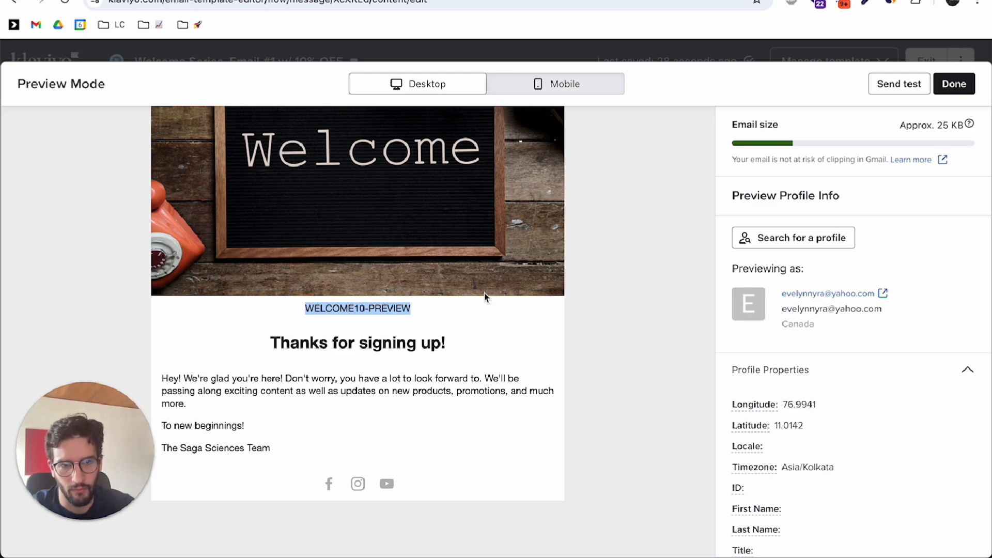
scroll(374, 305, "up", 5)
right_click(361, 302)
left_click(393, 314)
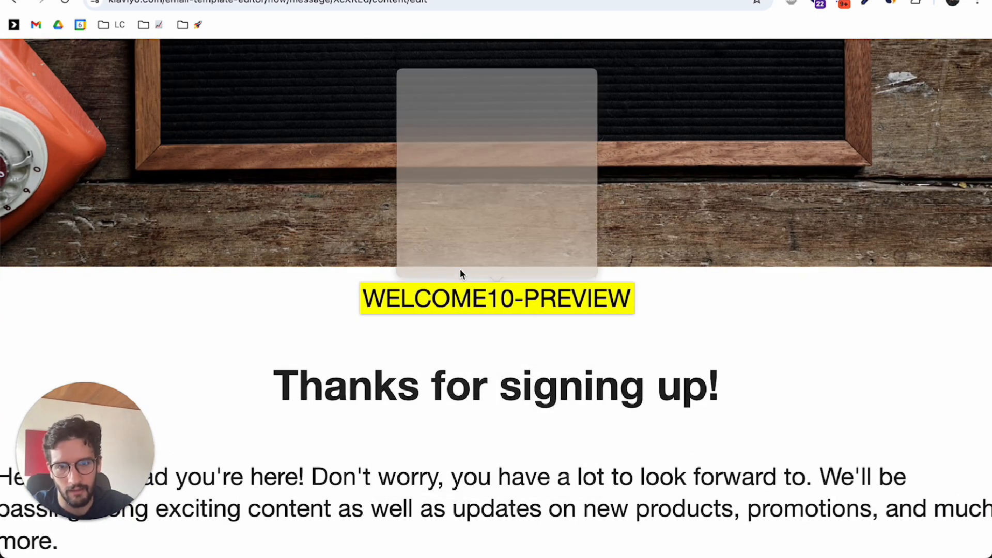
left_click(516, 391)
scroll(553, 303, "down", 5)
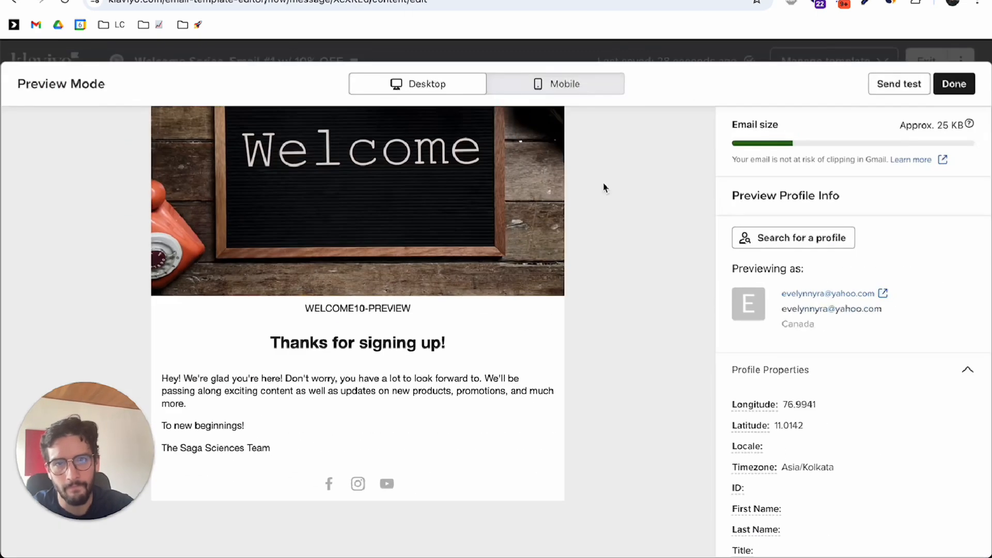
left_click(937, 91)
scroll(678, 264, "up", 3)
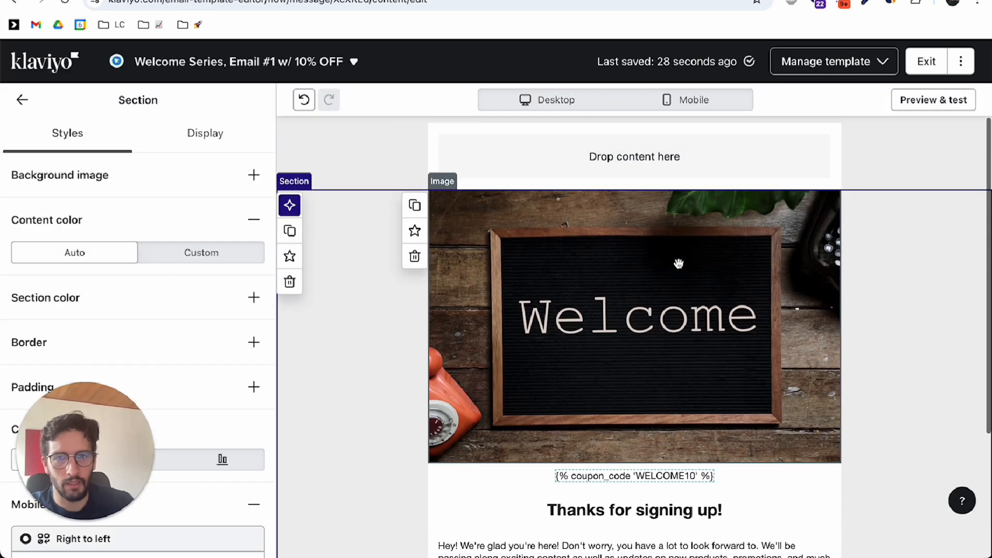
- Exit the Welcome Series email and open the TO DELETE campaign's message template for editing
left_click(925, 61)
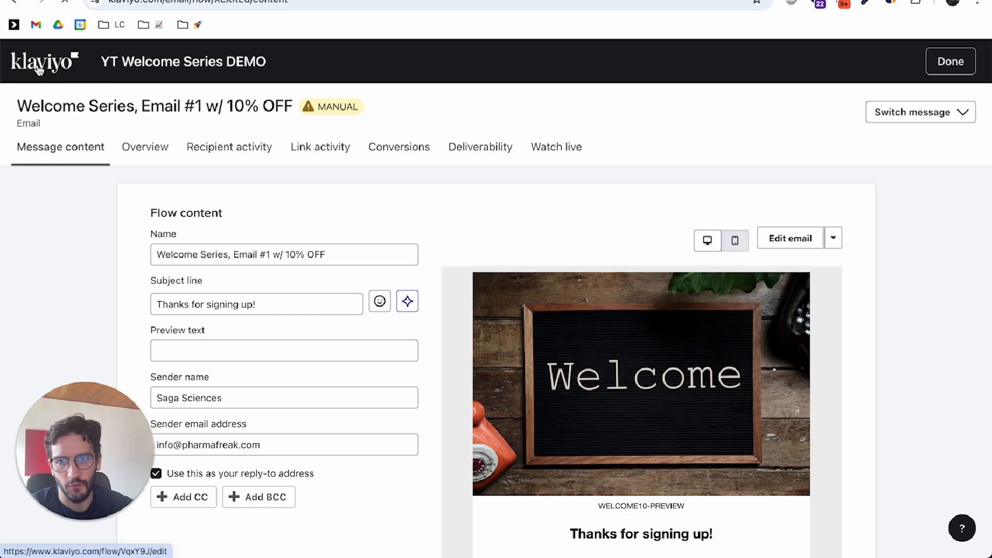
left_click(39, 70)
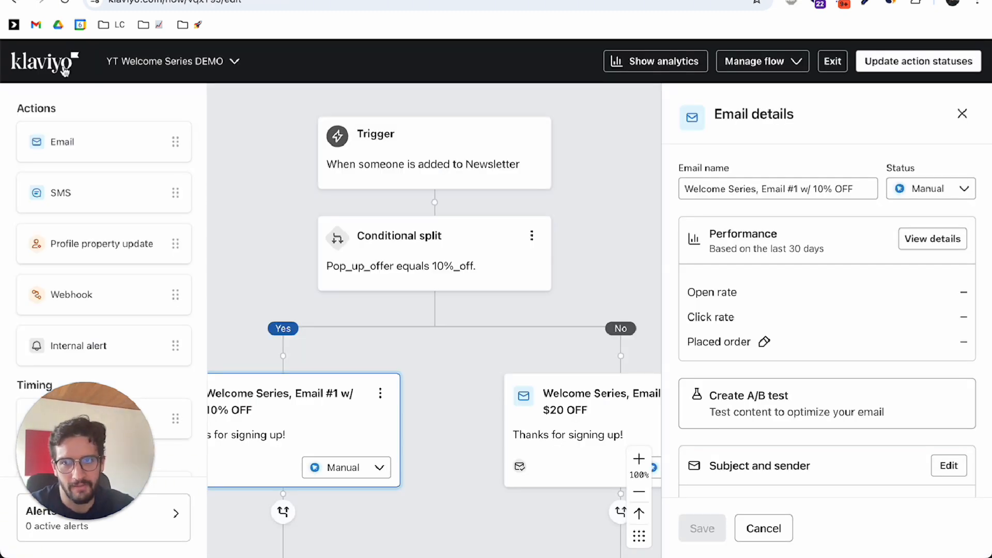
left_click(64, 71)
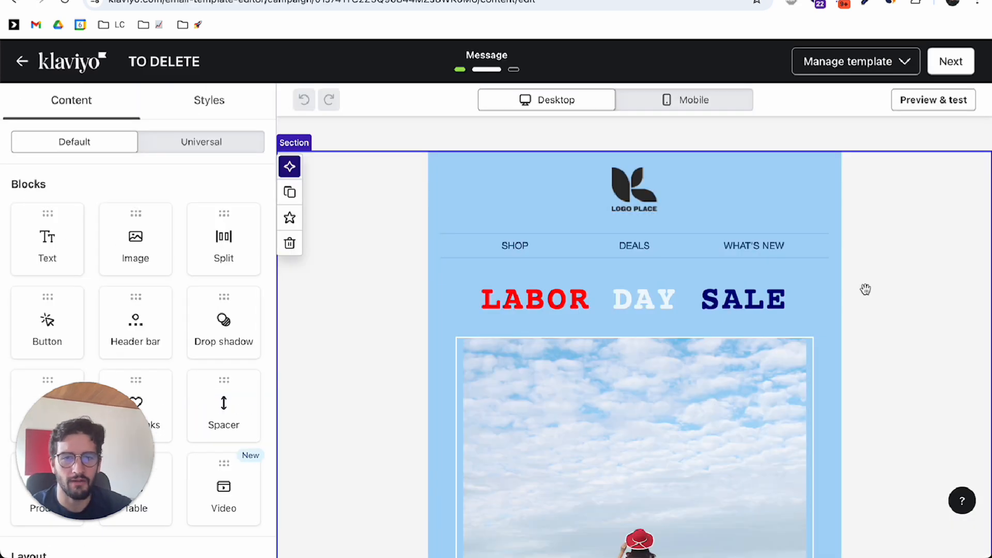
- Replace LABOR DAY with FLASH in the email's main headline so that it reads FLASH SALE
scroll(865, 290, "down", 1)
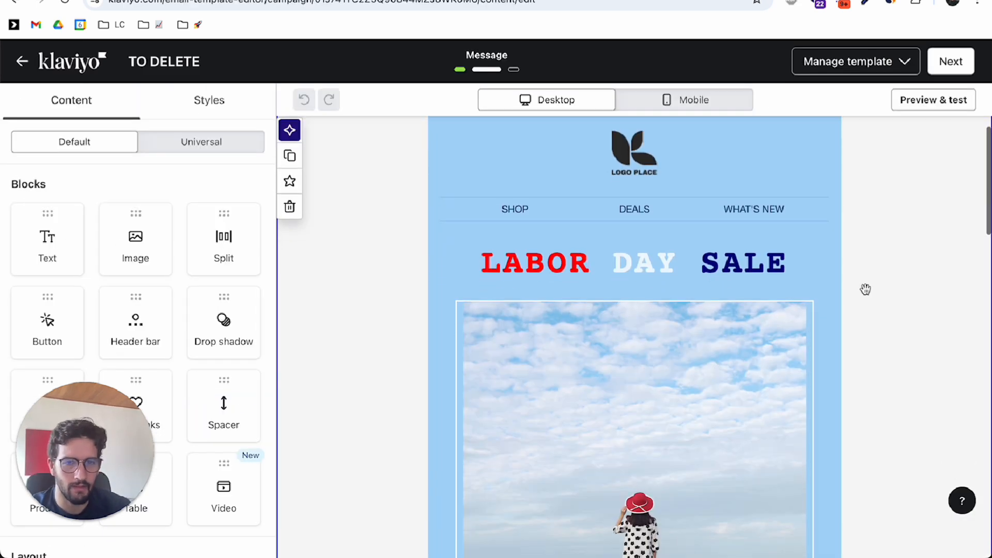
scroll(865, 289, "down", 1)
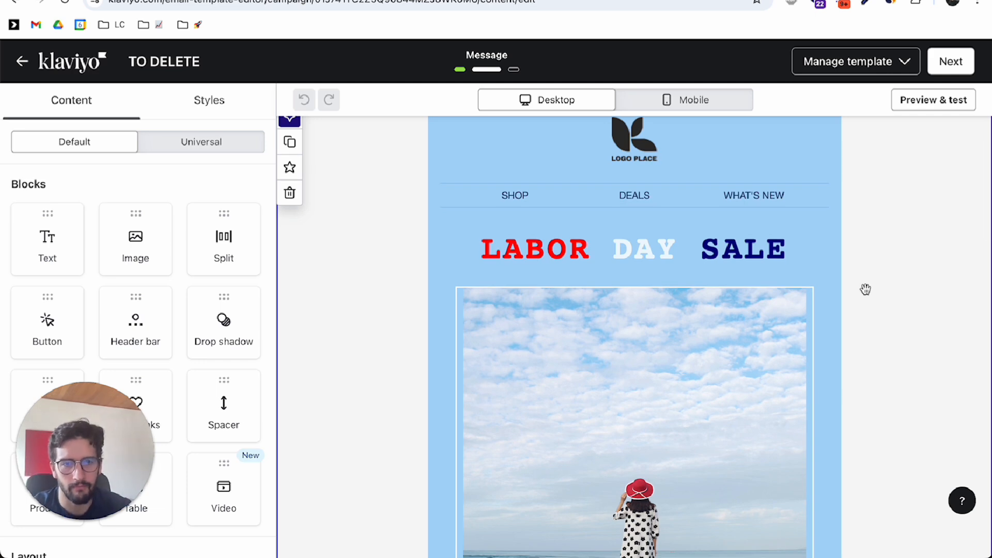
left_click(600, 243)
double_click(590, 253)
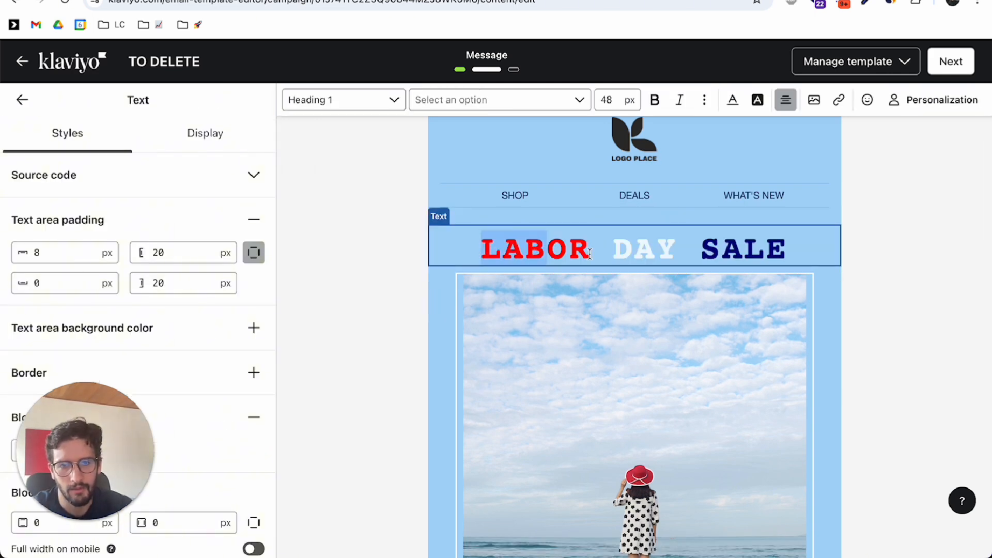
left_click_drag(589, 253, 677, 253)
type("GLASH")
key("BackSpace")
key("BackSpace")
key("BackSpace")
key("BackSpace")
key("BackSpace")
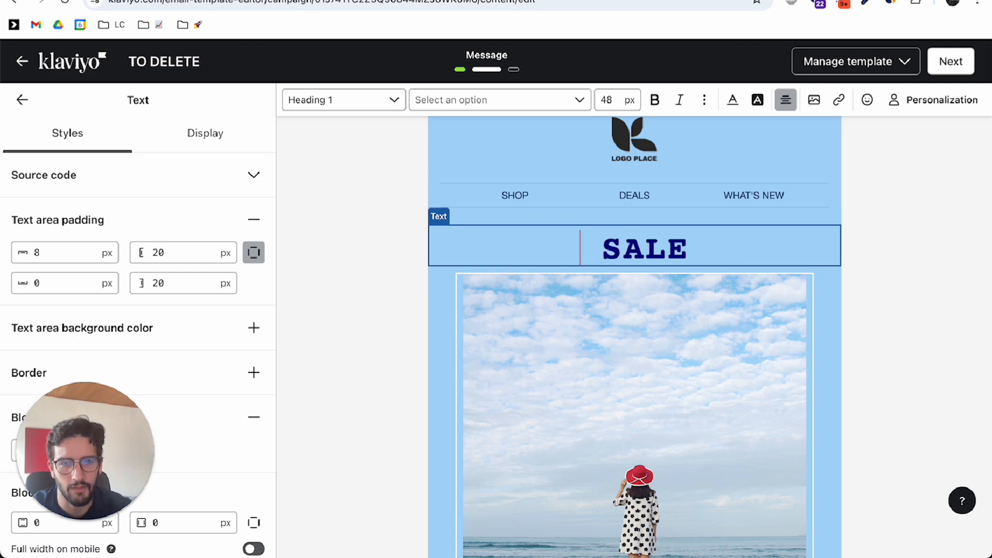
type("FLASH")
- Append "- 50% OFF" to the end of the FLASH SALE headline
left_click(833, 262)
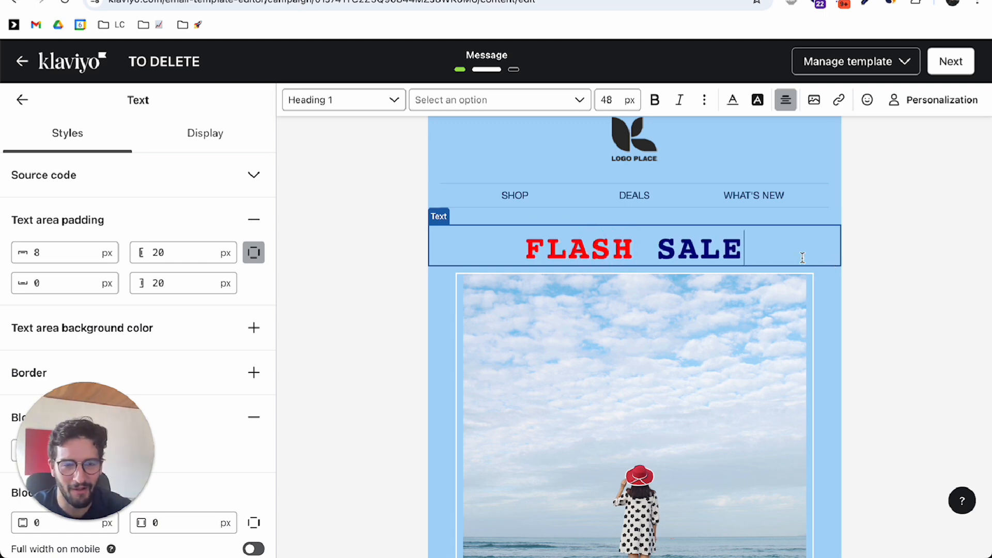
key("Return")
key("Return")
type("50")
key("BackSpace")
key("BackSpace")
key("BackSpace")
key("BackSpace")
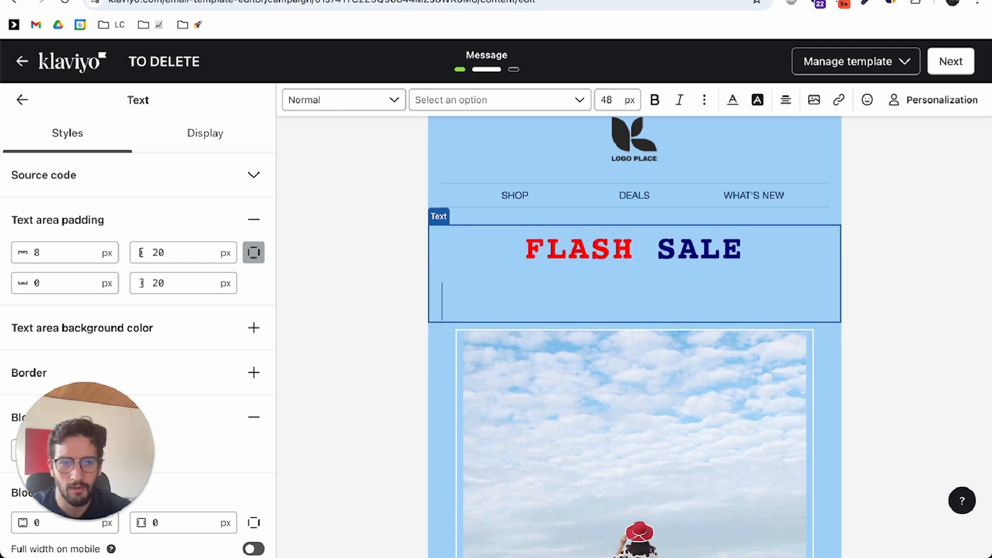
type("- 50% OFFF")
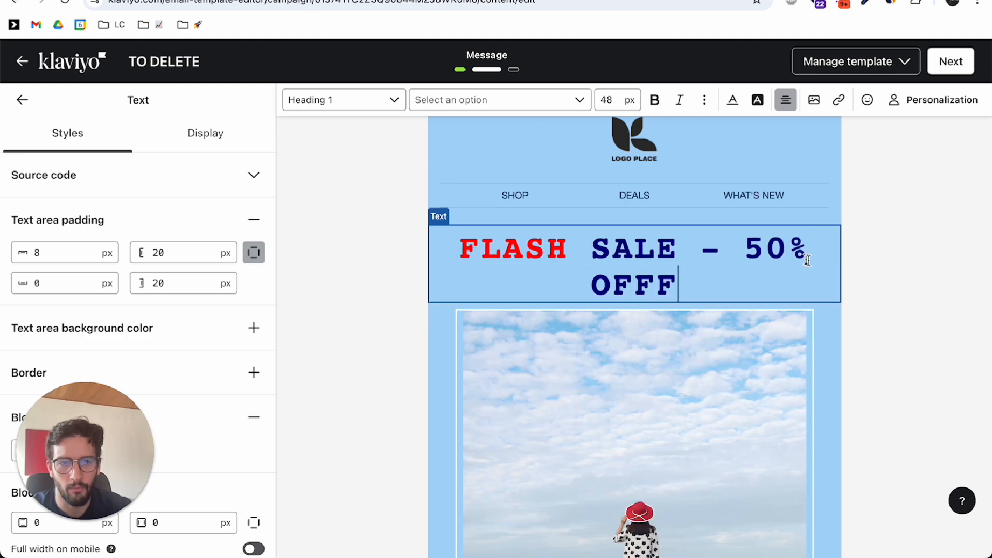
key("BackSpace")
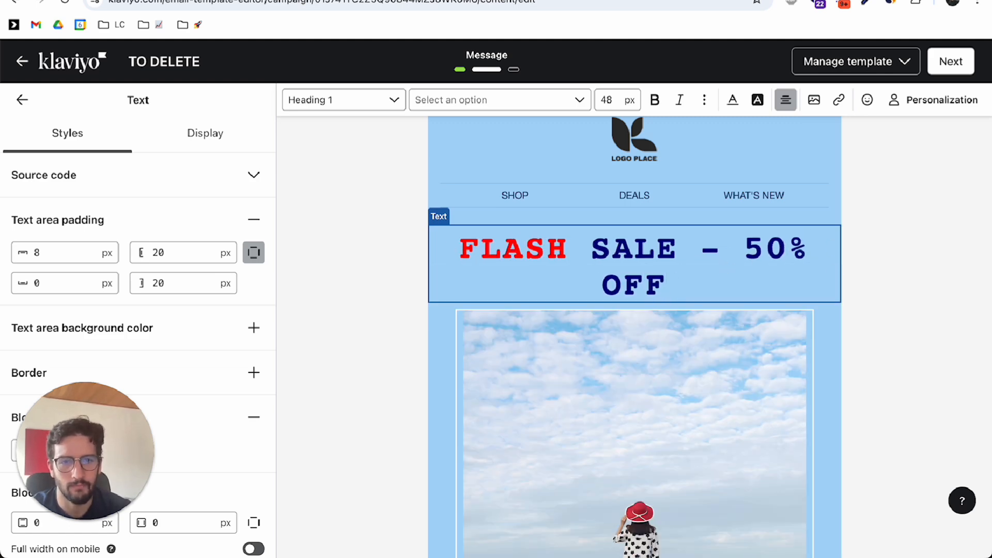
- Break the headline before 50% so that "50% OFF" sits on its own line, and finish editing the text
left_click(753, 248)
key("BackSpace")
key("Return")
left_click(818, 271)
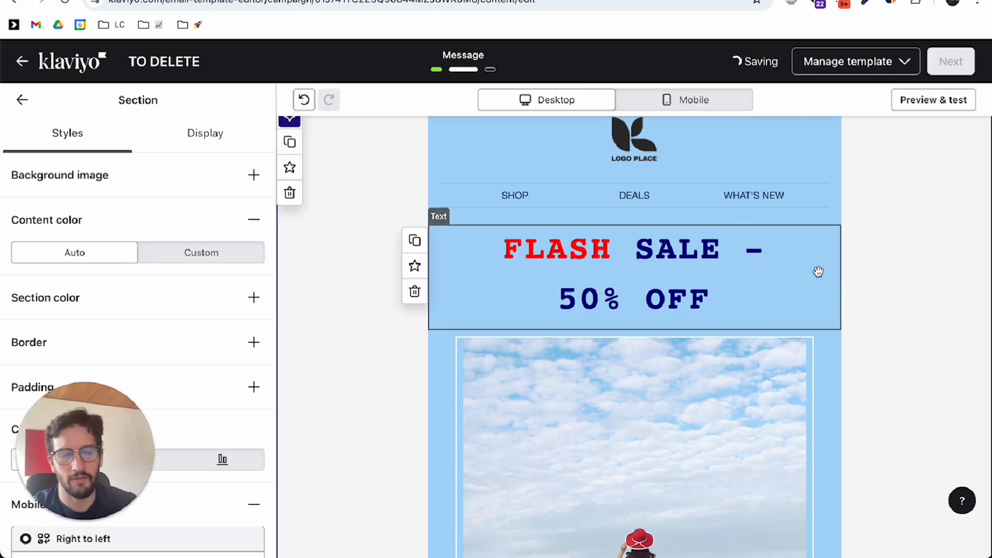
- Add a text block between the headline and the main image, with the text "Use code:"
scroll(816, 272, "down", 1)
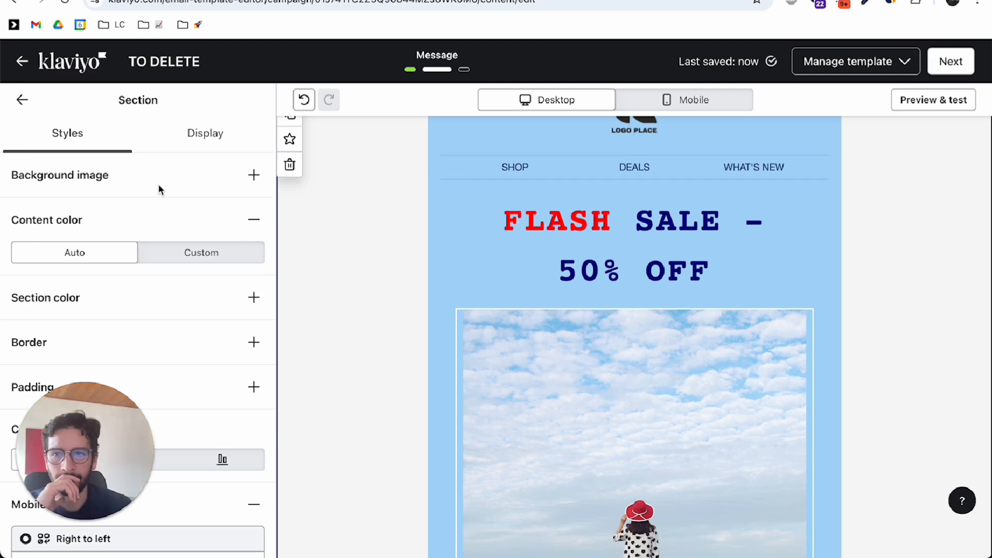
left_click(21, 100)
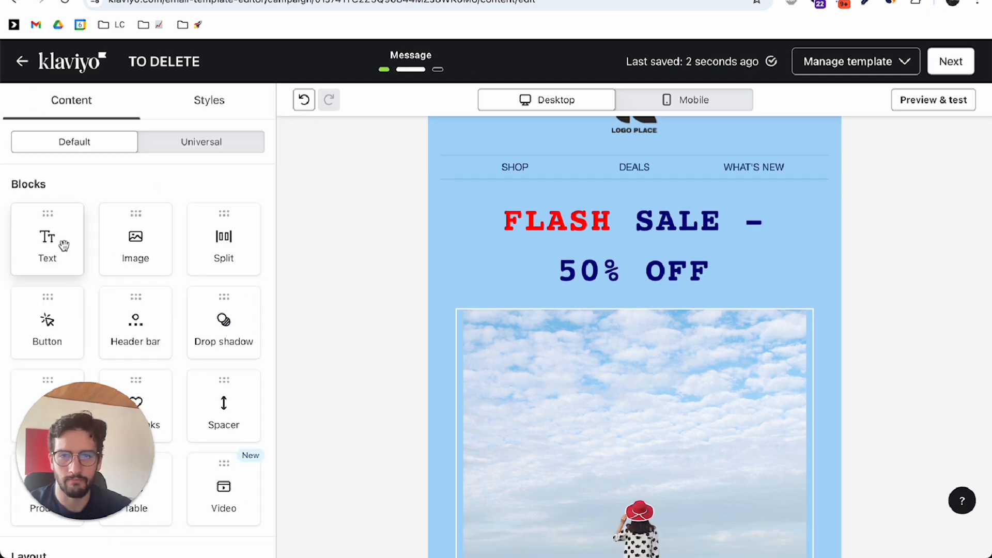
left_click_drag(64, 246, 492, 289)
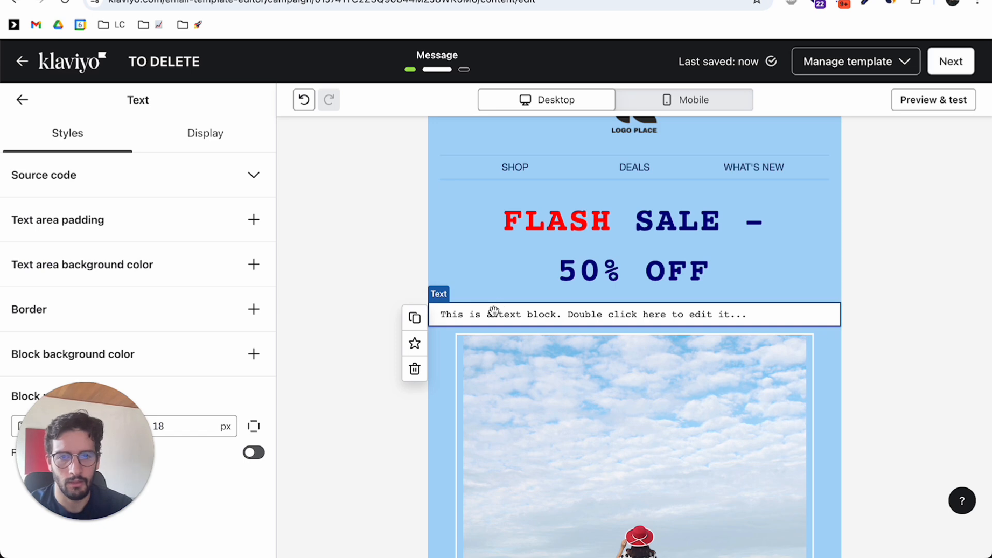
double_click(493, 310)
type("Use code:")
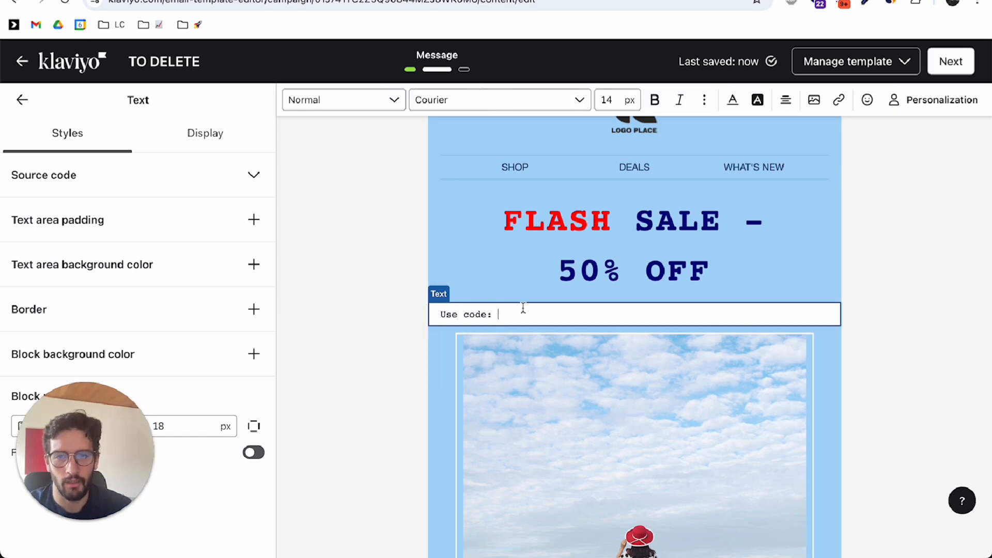
- Paste the coupon tag after "Use code:" and change its coupon name so it reads {% coupon_code 'FLASH50' %}
key("shift+super+v")
key("Return")
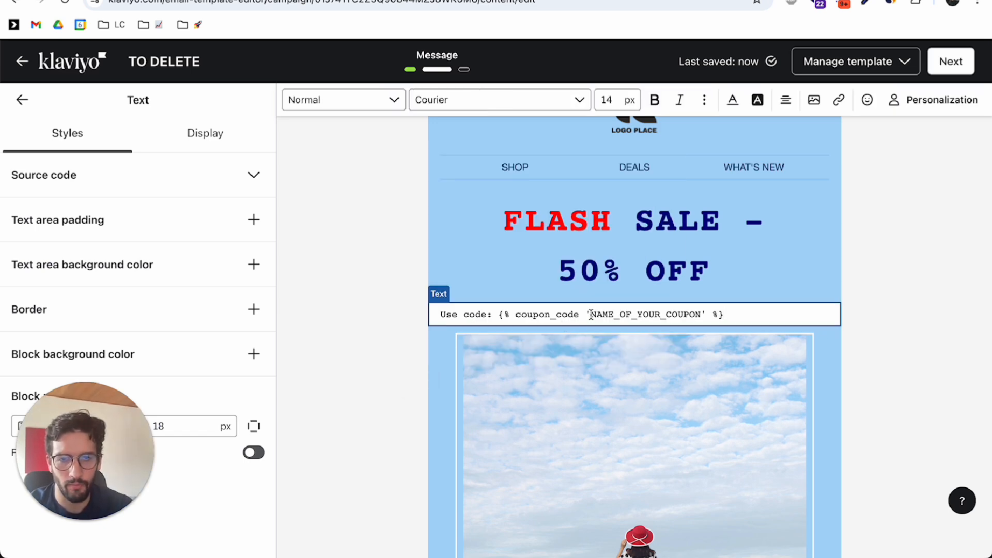
left_click_drag(591, 314, 678, 313)
type("FLASH50")
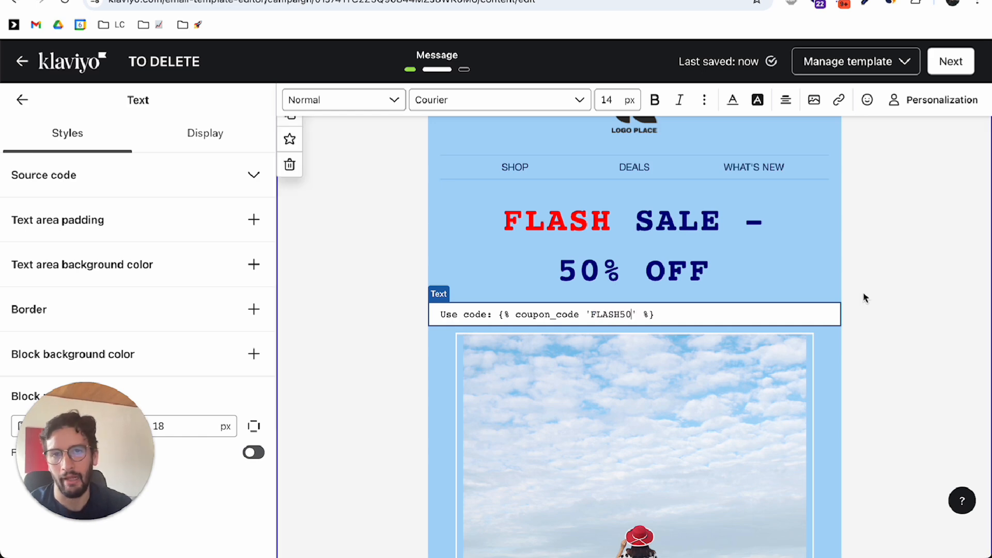
left_click(877, 295)
left_click(691, 320)
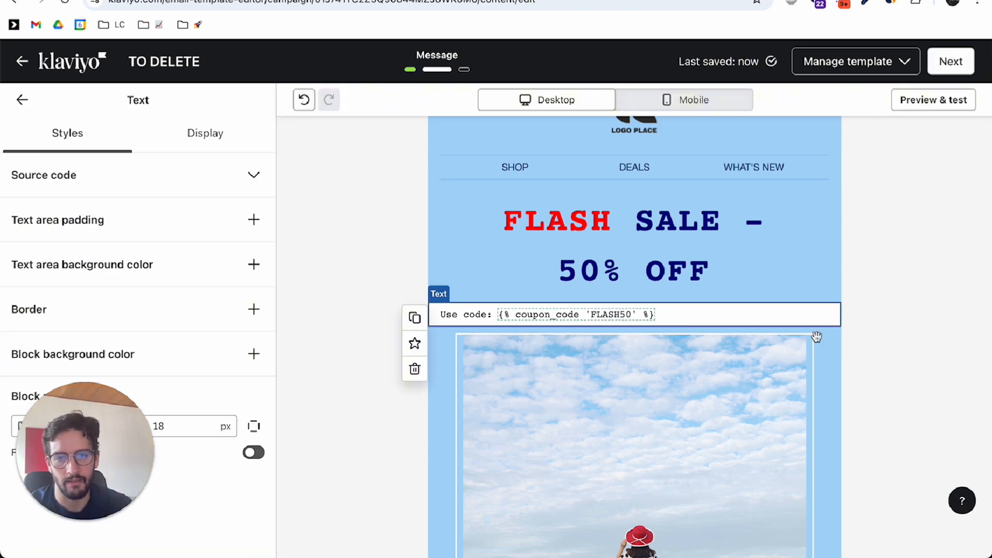
- Centre and bold the coupon code line and set its block background color to A9D5F8
scroll(893, 195, "up", 2)
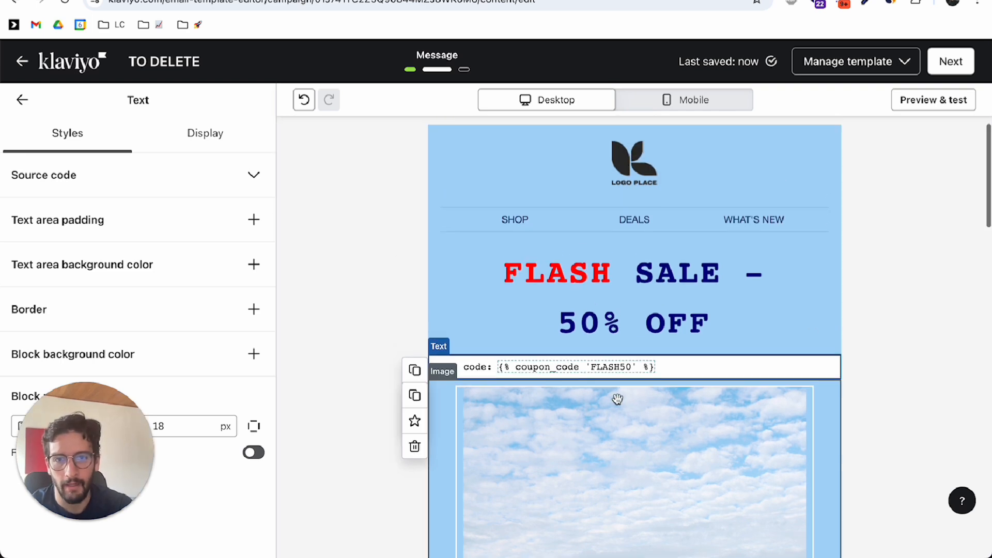
triple_click(641, 371)
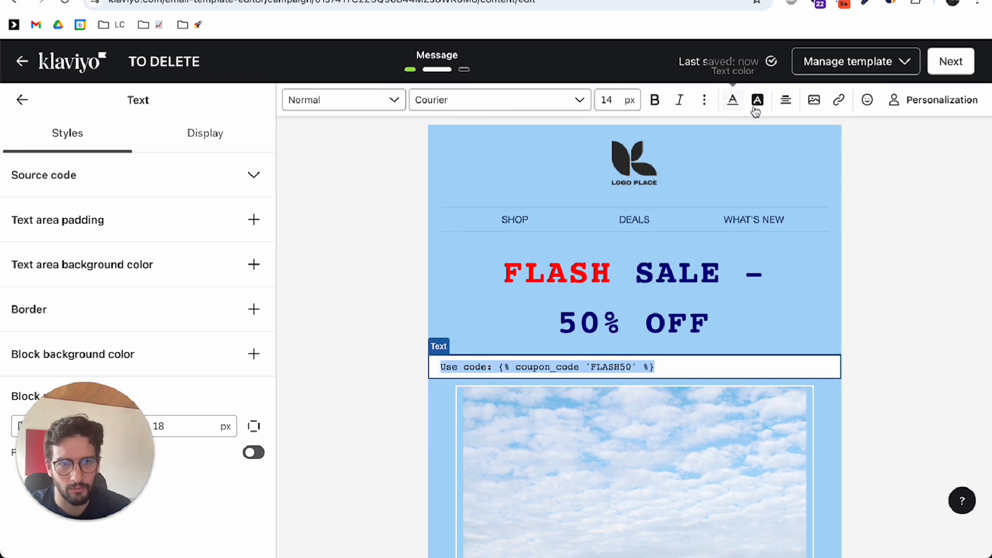
left_click(782, 112)
left_click(811, 126)
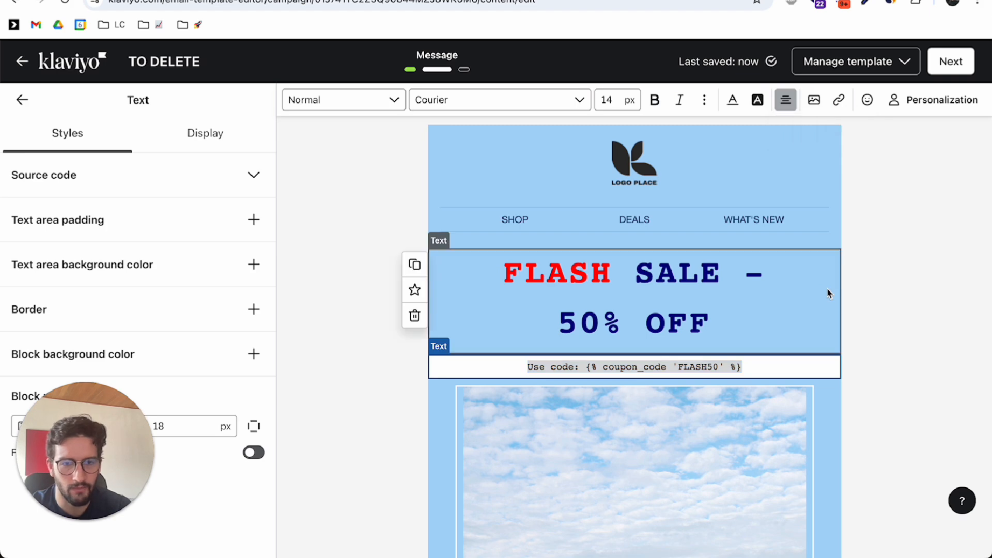
left_click(902, 341)
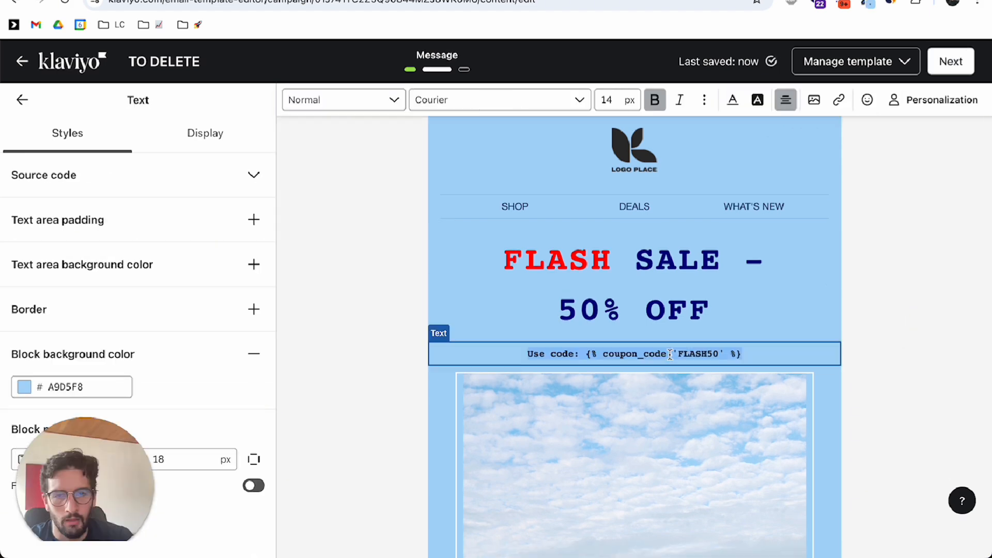
- Set the coupon code line's font size to 30 px and its text color to white
left_click(599, 105)
type("40")
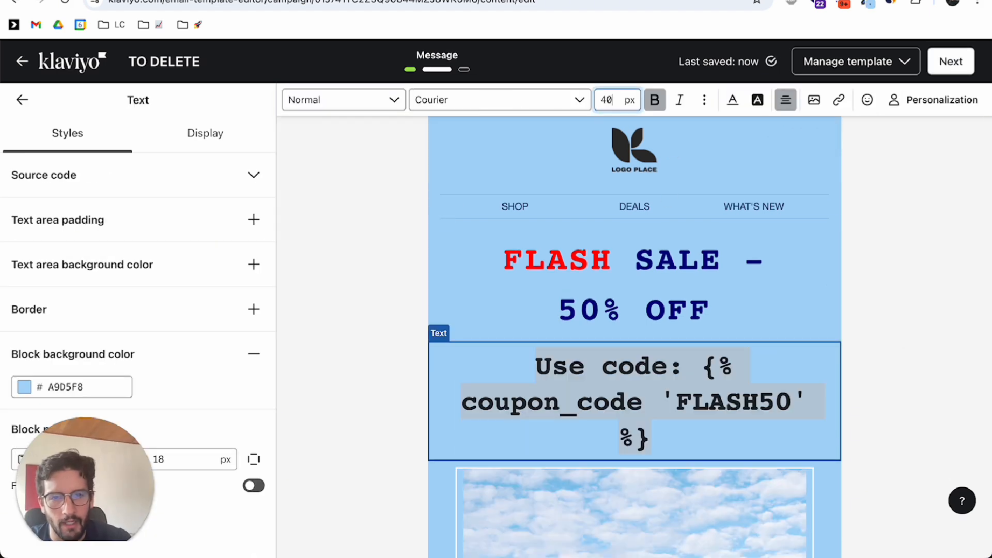
key("BackSpace")
key("BackSpace")
type("30")
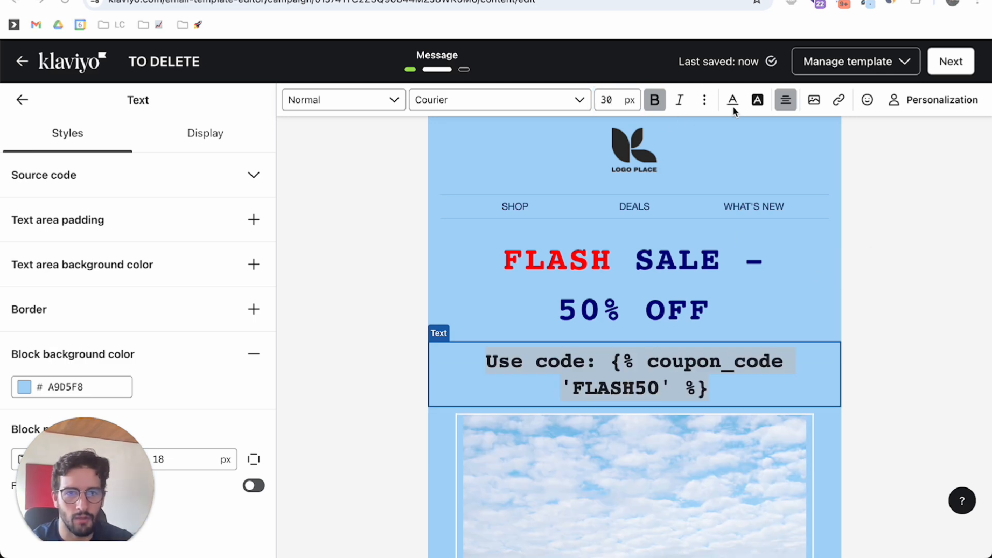
left_click(733, 105)
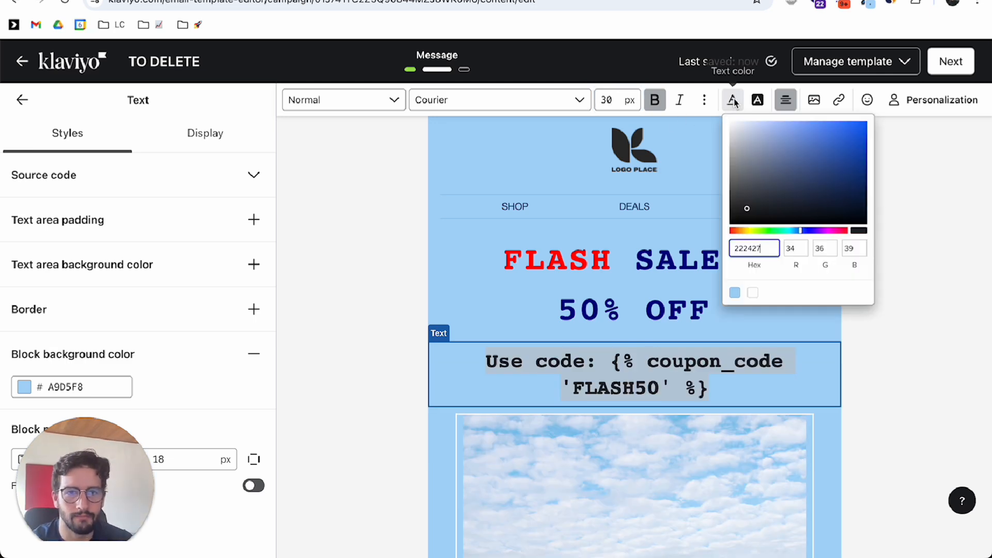
left_click_drag(737, 179, 725, 111)
left_click(892, 388)
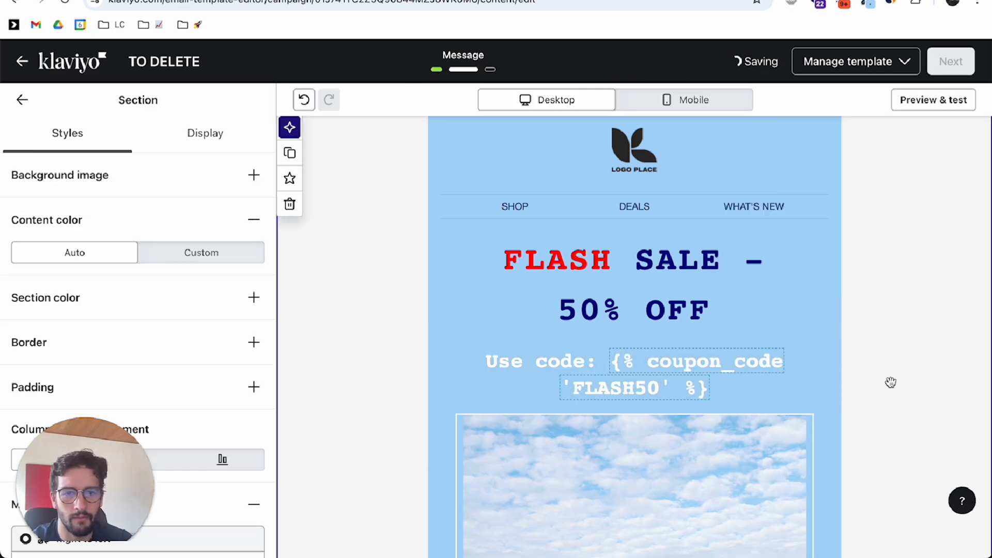
- Preview the campaign email, highlight the FLASH50 part of the rendered coupon code, and close the preview
left_click(931, 101)
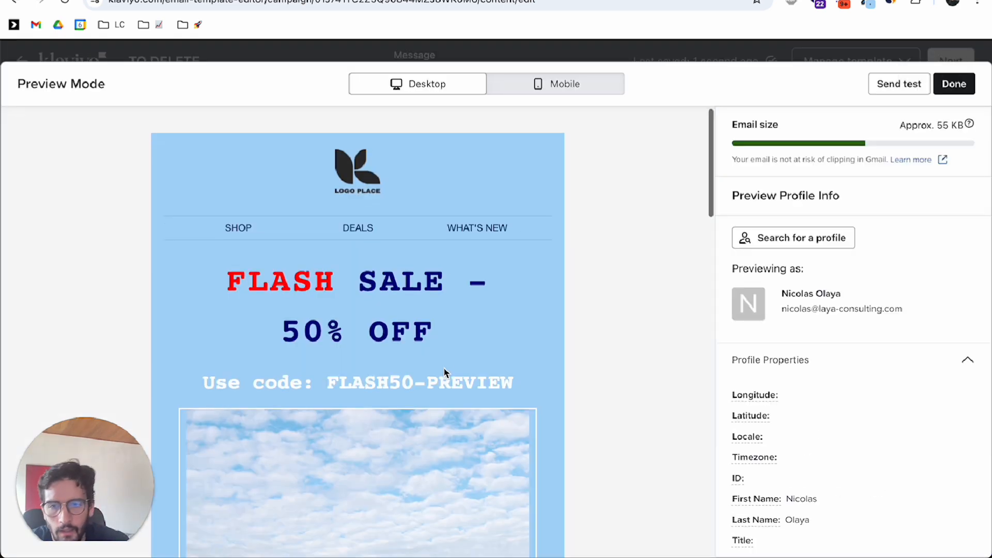
scroll(442, 376, "down", 2)
mouse_move(331, 328)
left_mouse_down()
mouse_move(504, 333)
mouse_move(333, 331)
left_mouse_up()
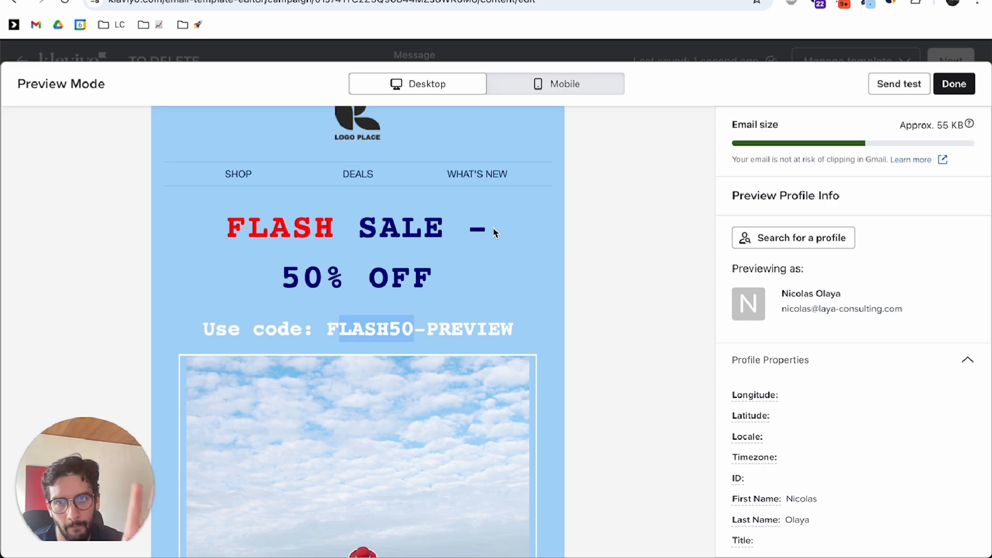
left_click(954, 84)
- Leave the campaign editor, go to the coupons list, view the FLASH50 coupon's details, and return to the list
left_click(76, 61)
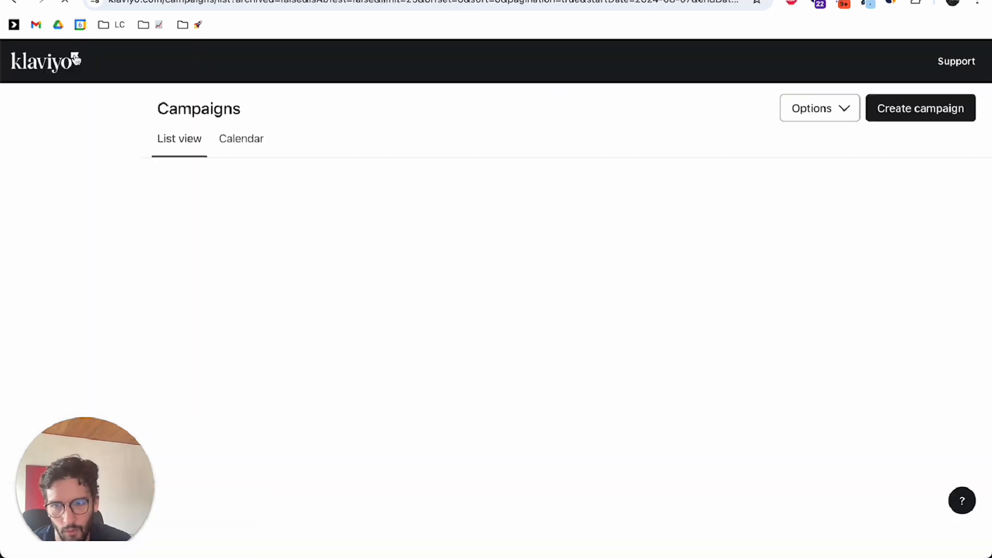
scroll(75, 283, "down", 2)
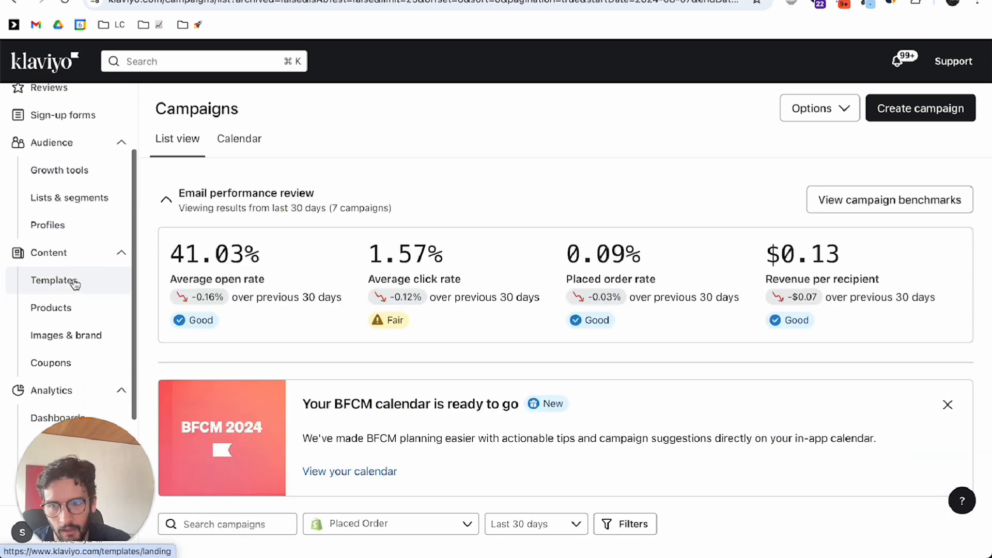
left_click(66, 362)
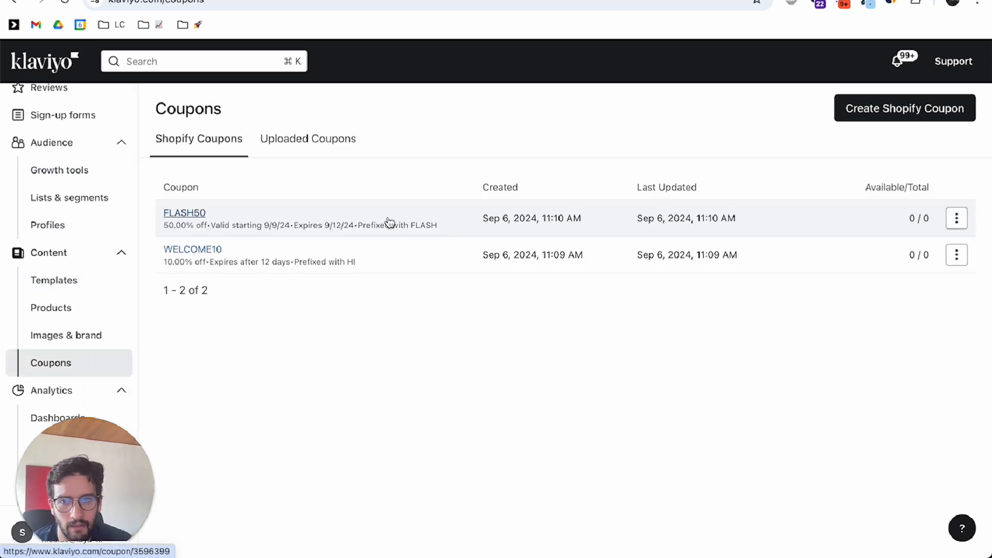
left_click(237, 211)
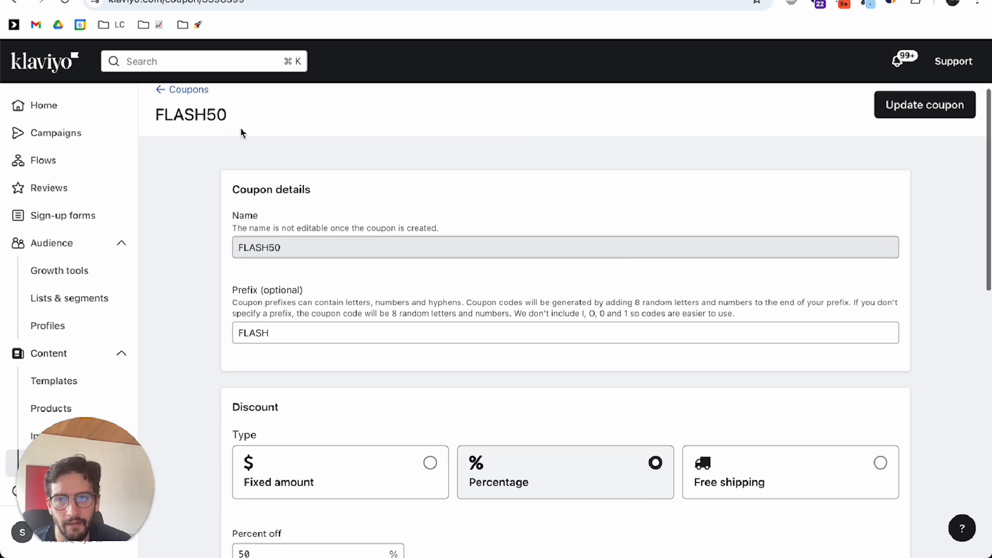
left_click(207, 98)
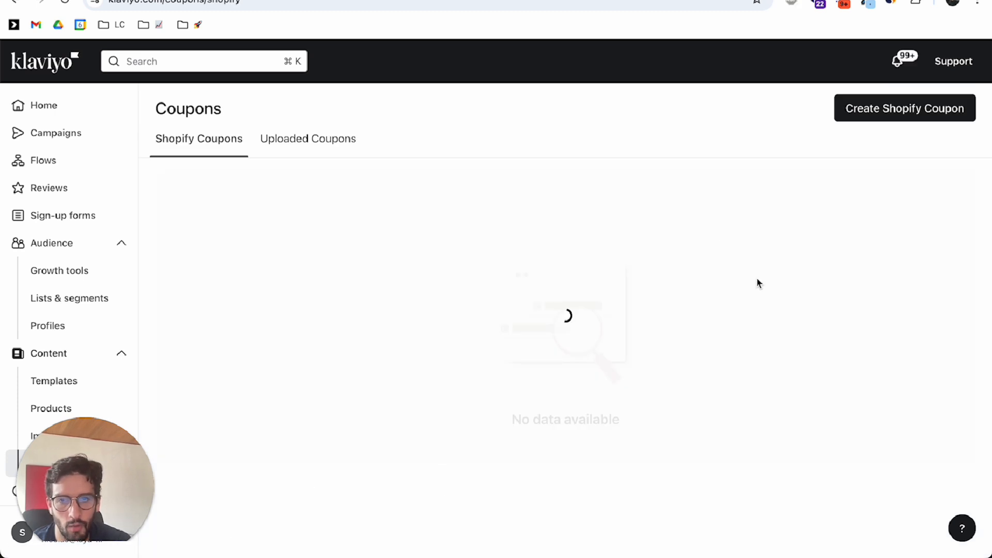
- Open the Add Codes dialog for the FLASH50 coupon and close it without adding any codes
left_click(957, 220)
left_click(925, 248)
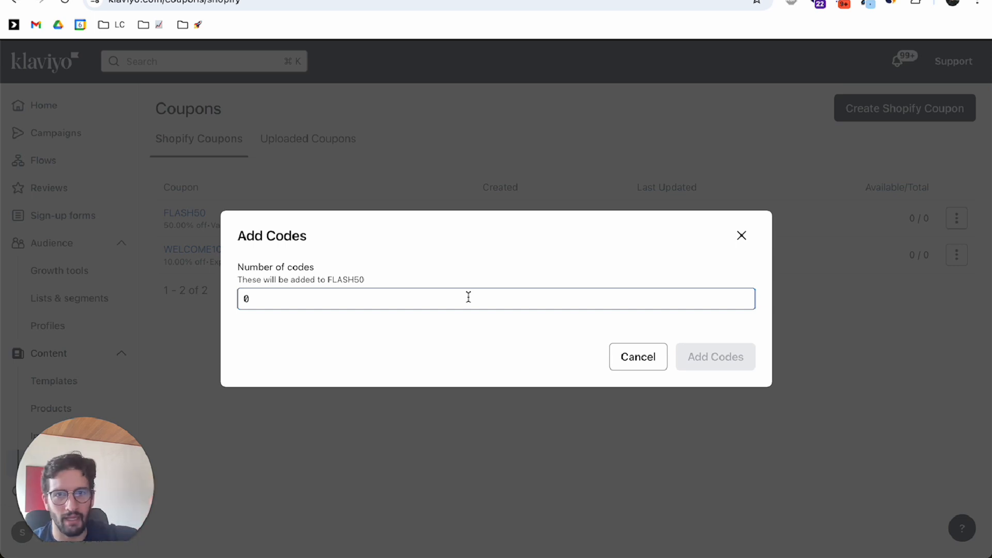
key("Tab")
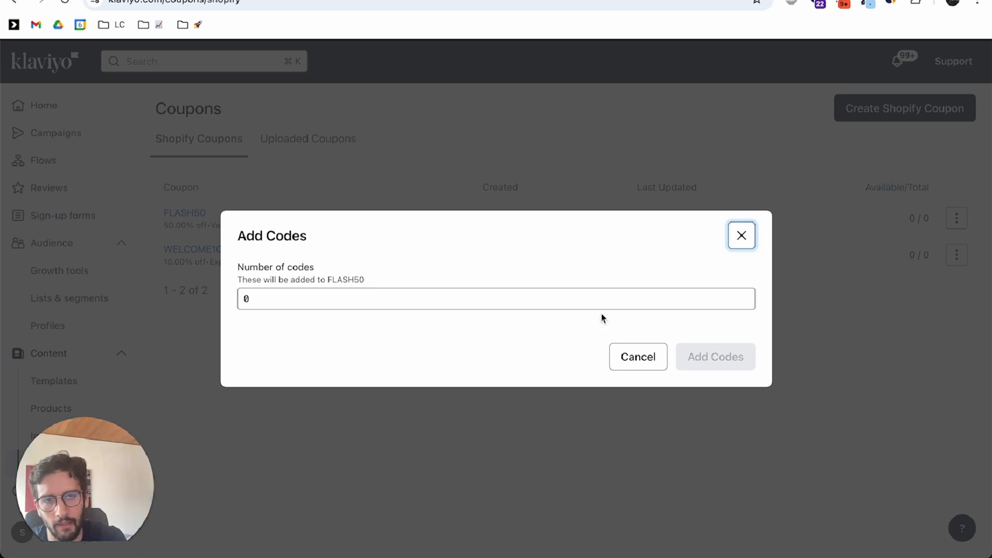
left_click(733, 233)
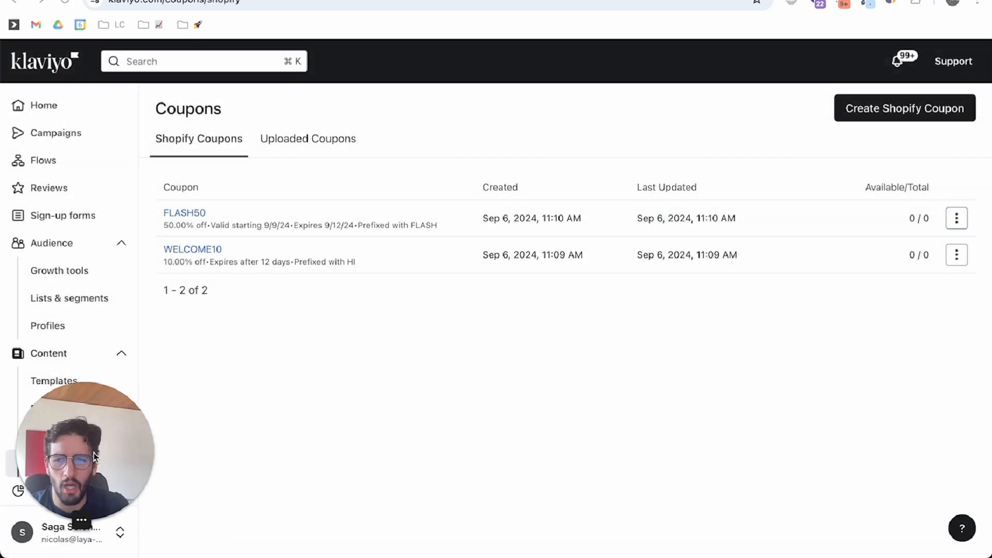
left_click(82, 509)
left_click_drag(215, 397, 558, 344)
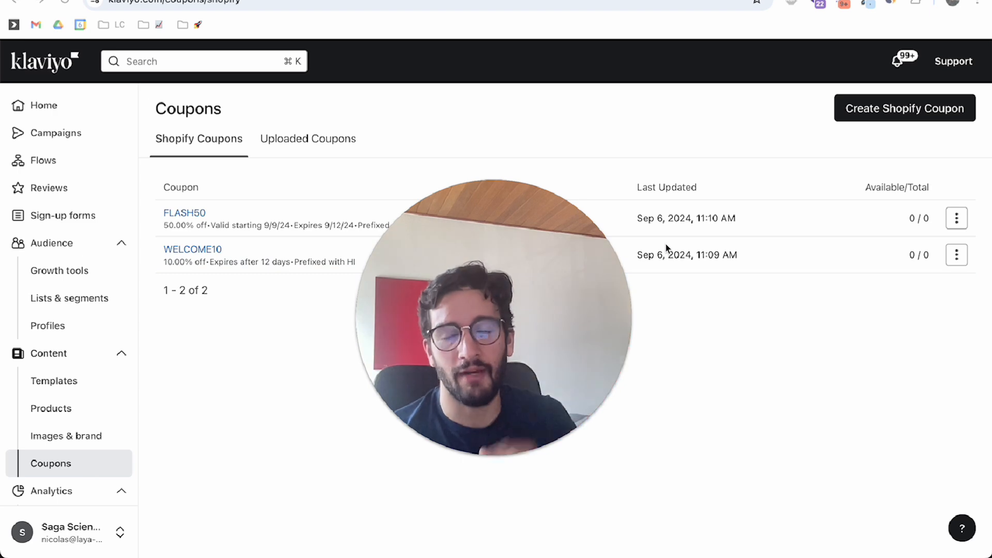